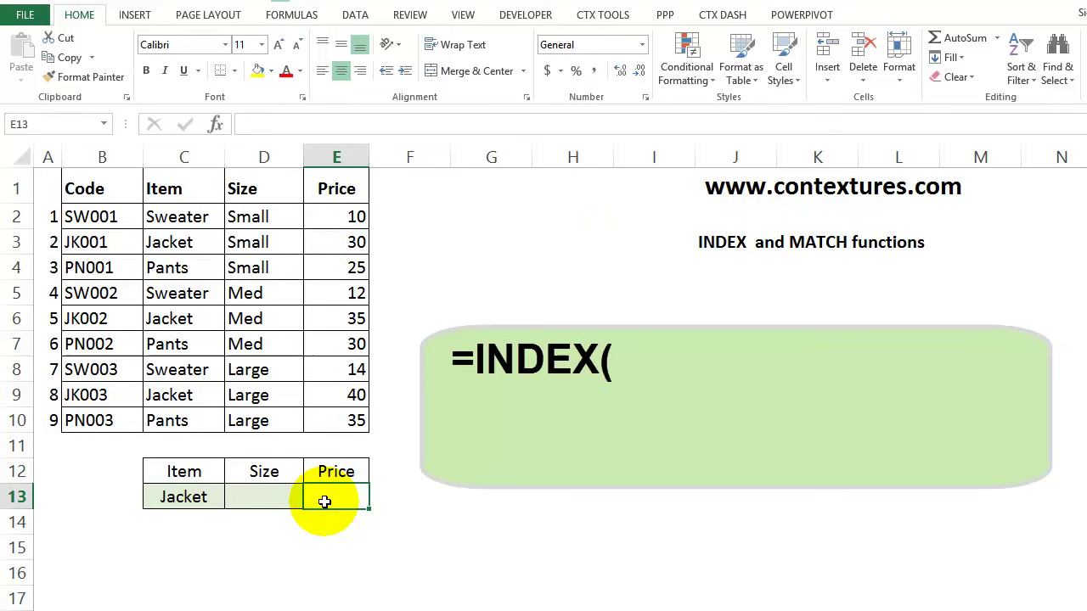
Begin E13's formula as =index(E2:E10, with the Price values as the array.
type("=index")
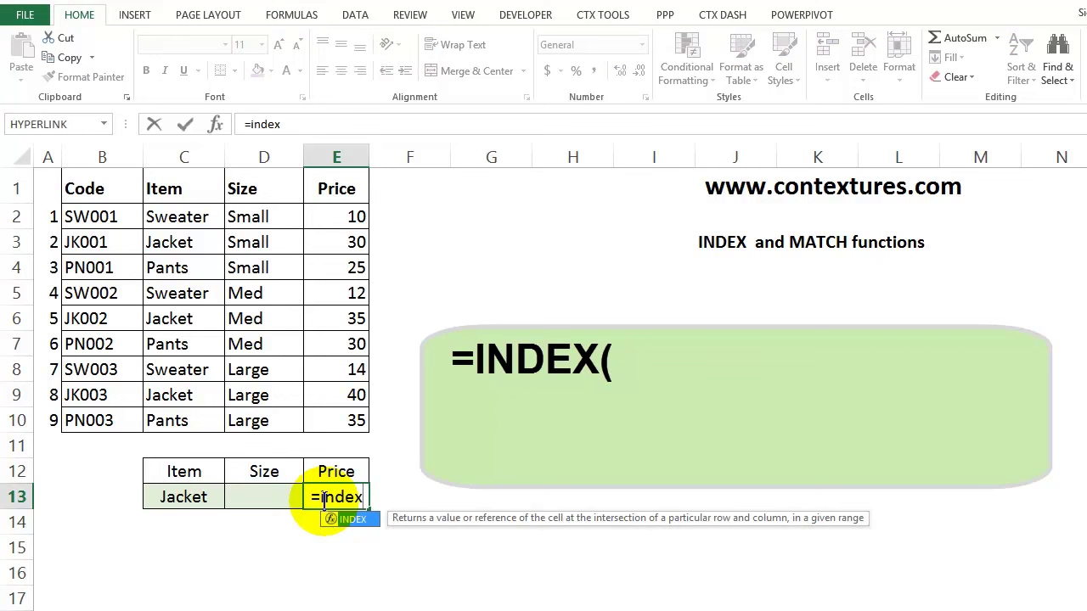
type("(")
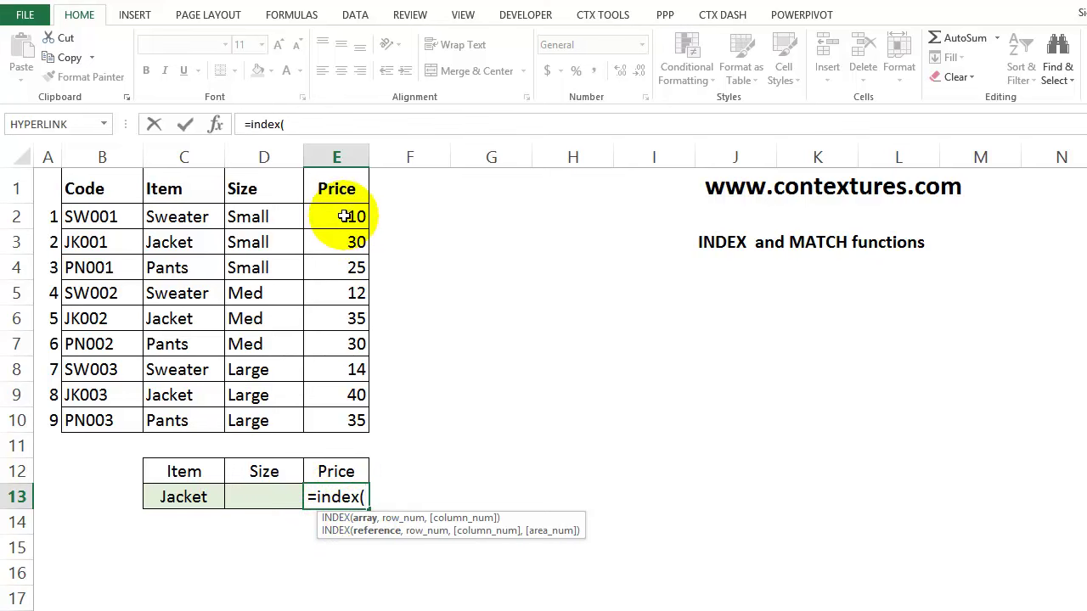
left_click_drag(341, 214, 331, 433)
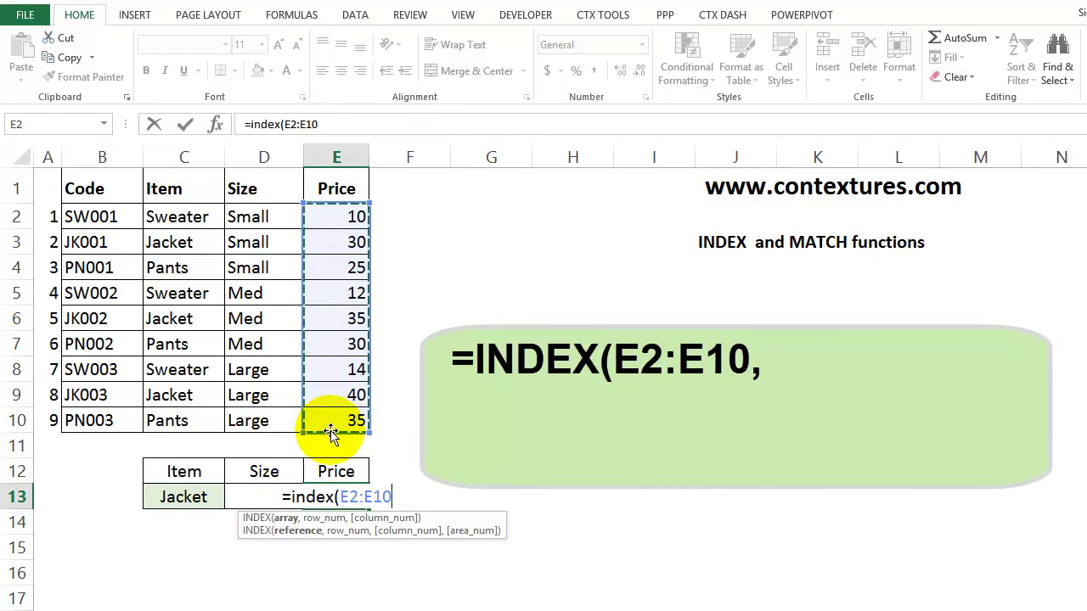
type(",")
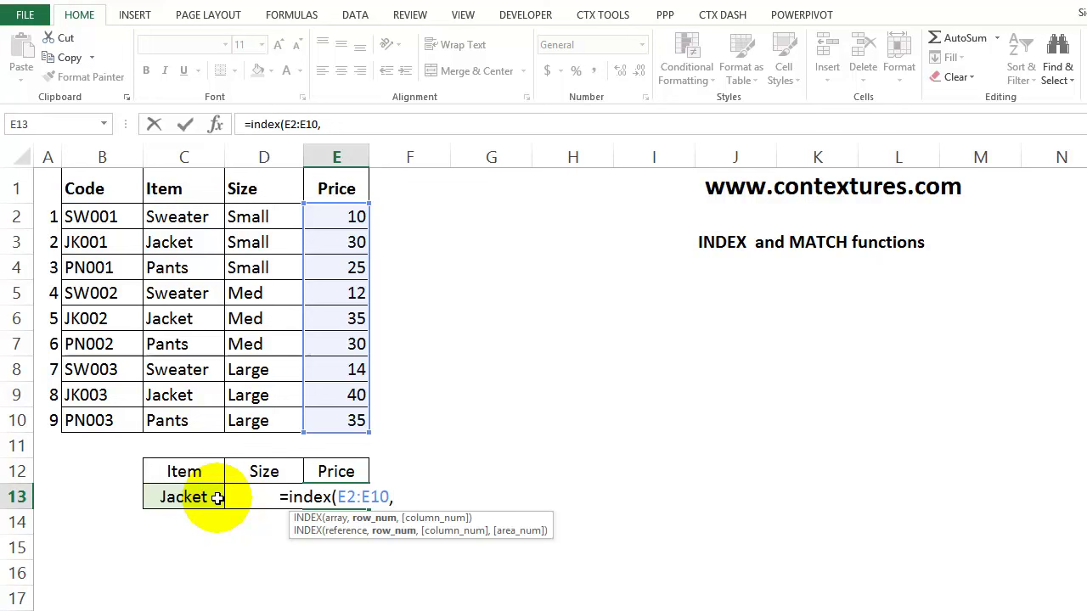
Complete E13 as =INDEX(E2:E10,MATCH(C13,C2:C10,0)), returning the Jacket price 30.
type("match(")
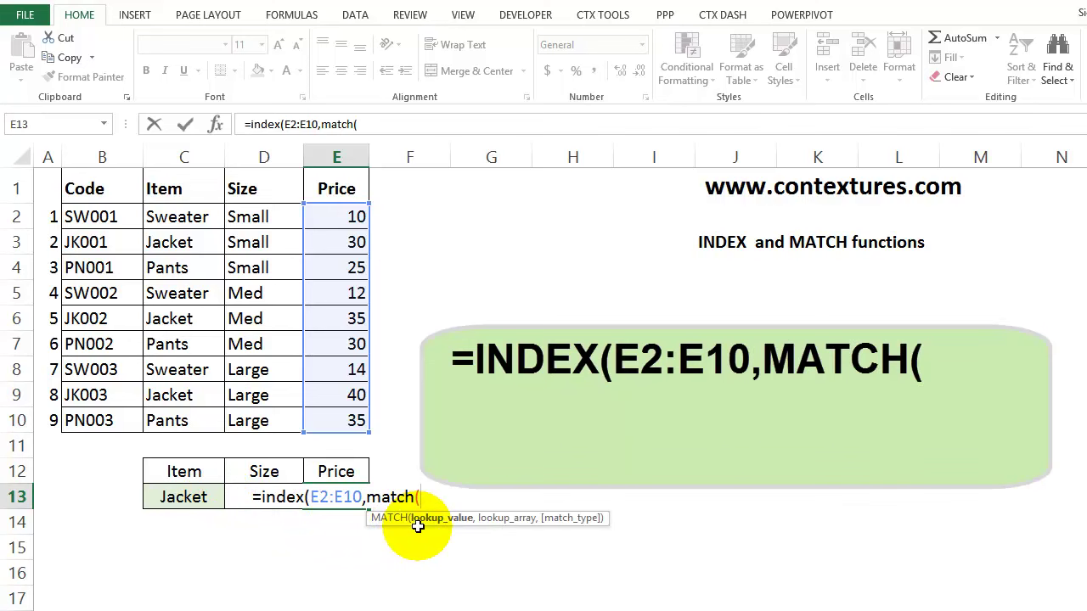
left_click(188, 495)
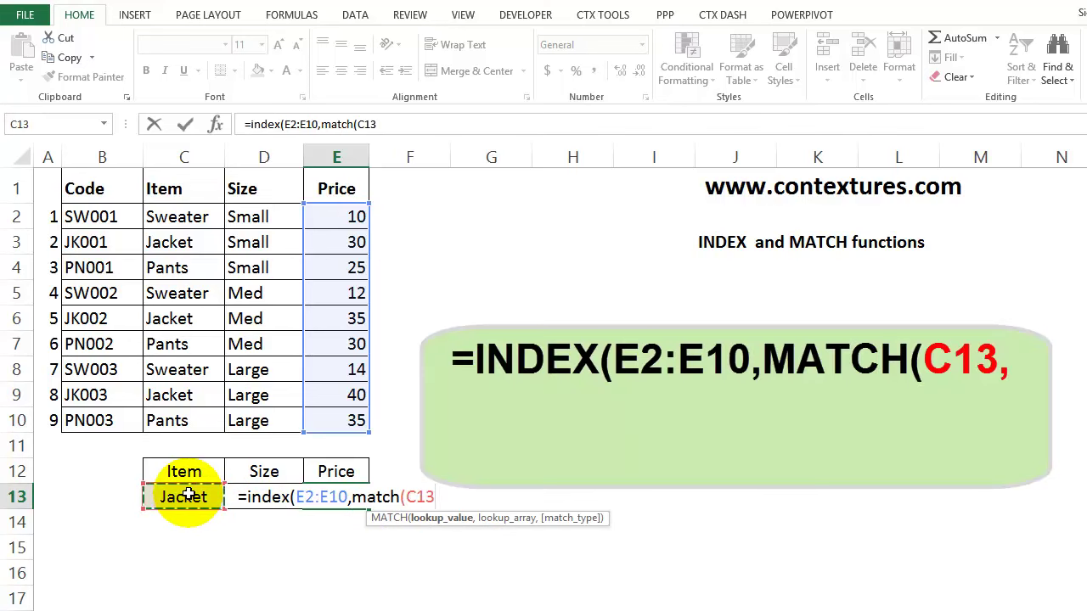
type(",")
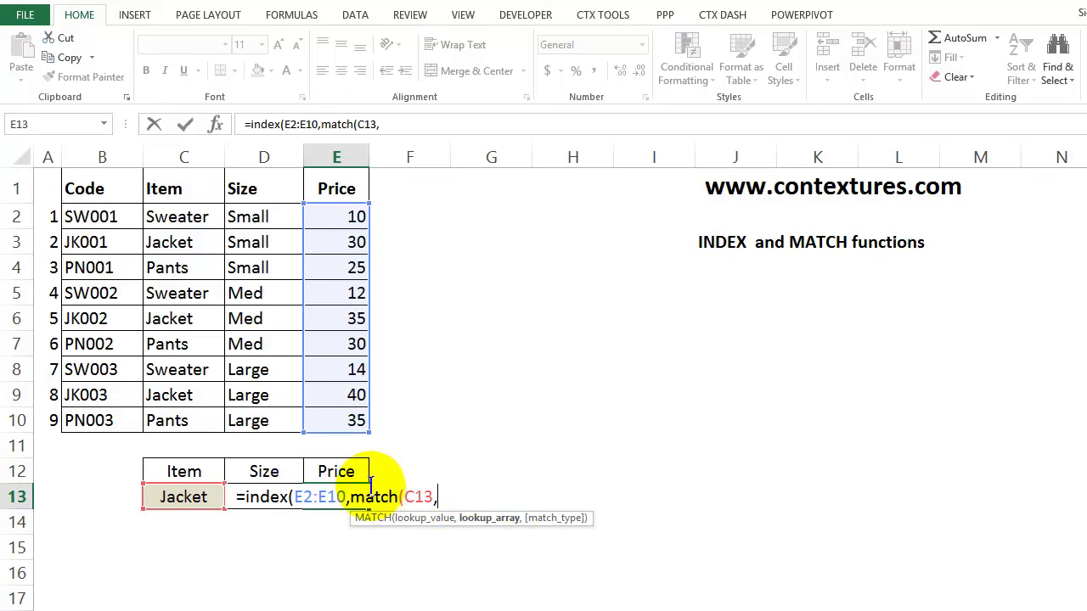
left_click(185, 218)
left_click_drag(185, 218, 188, 422)
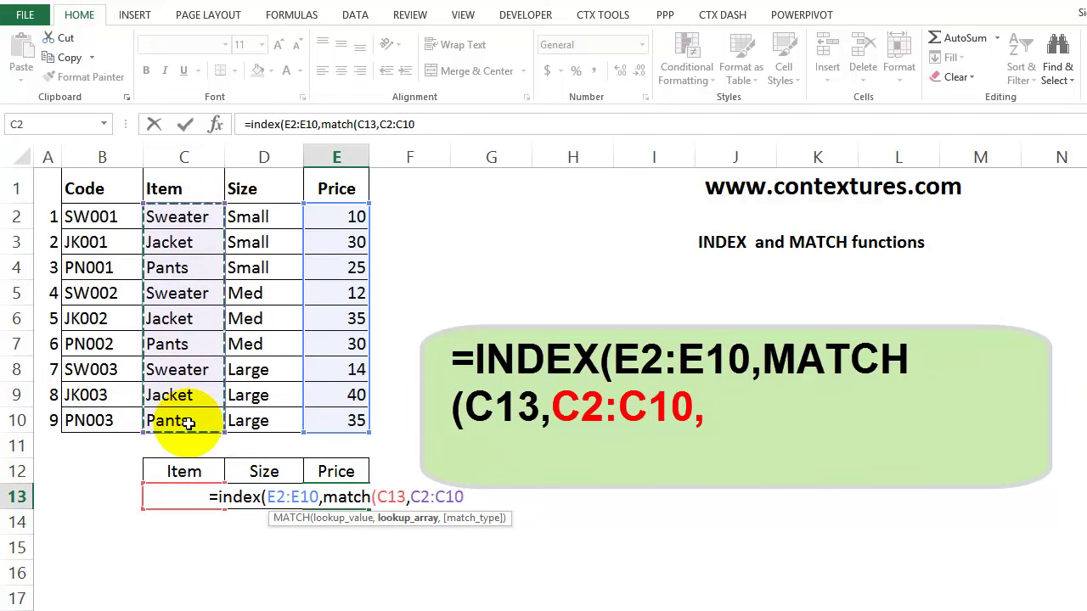
type(",")
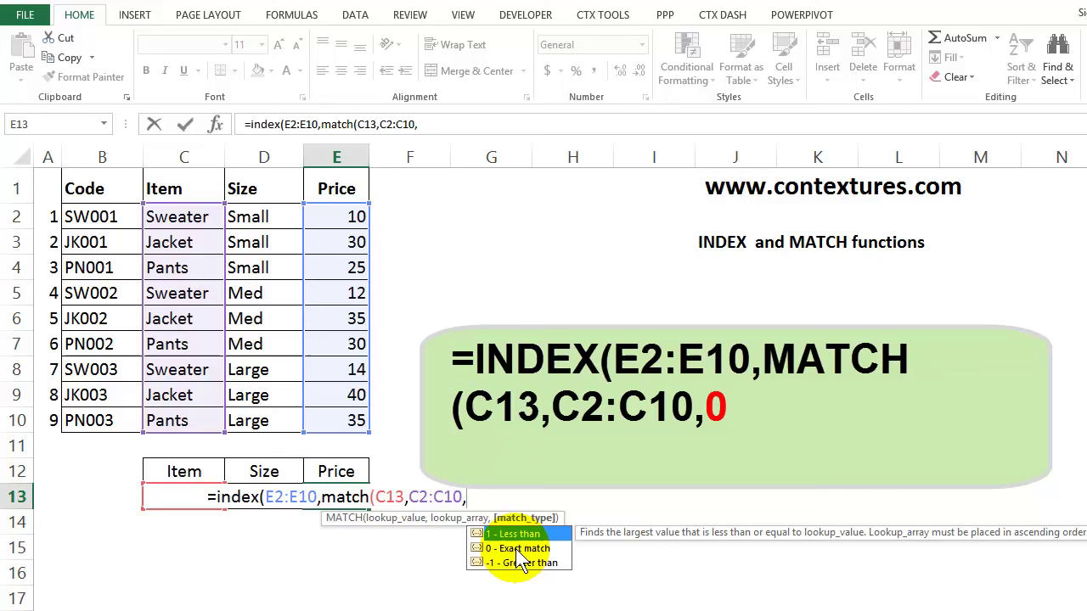
double_click(506, 548)
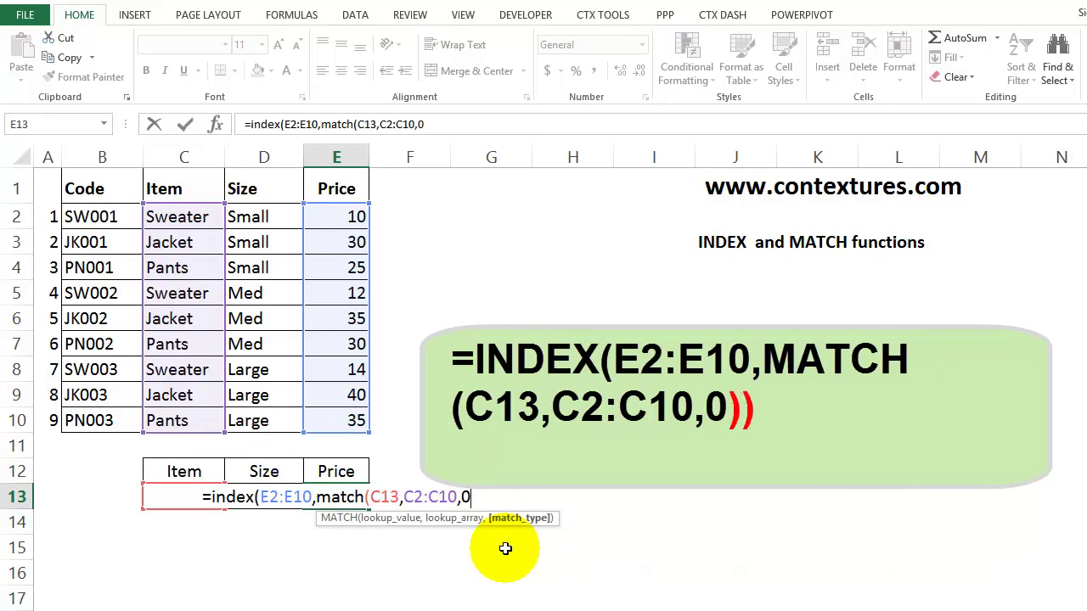
type("))")
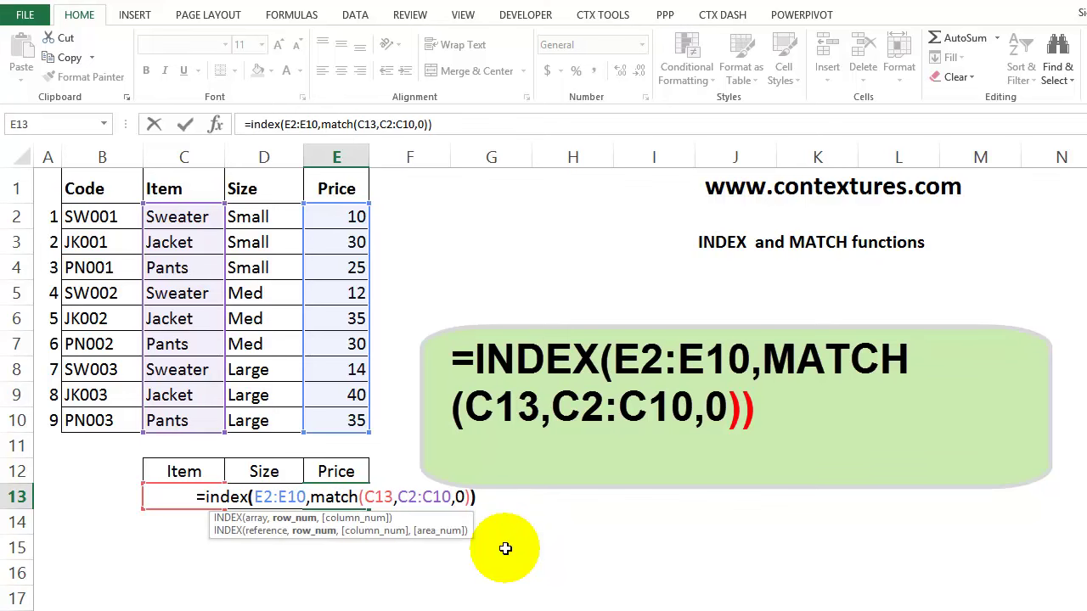
key("Return")
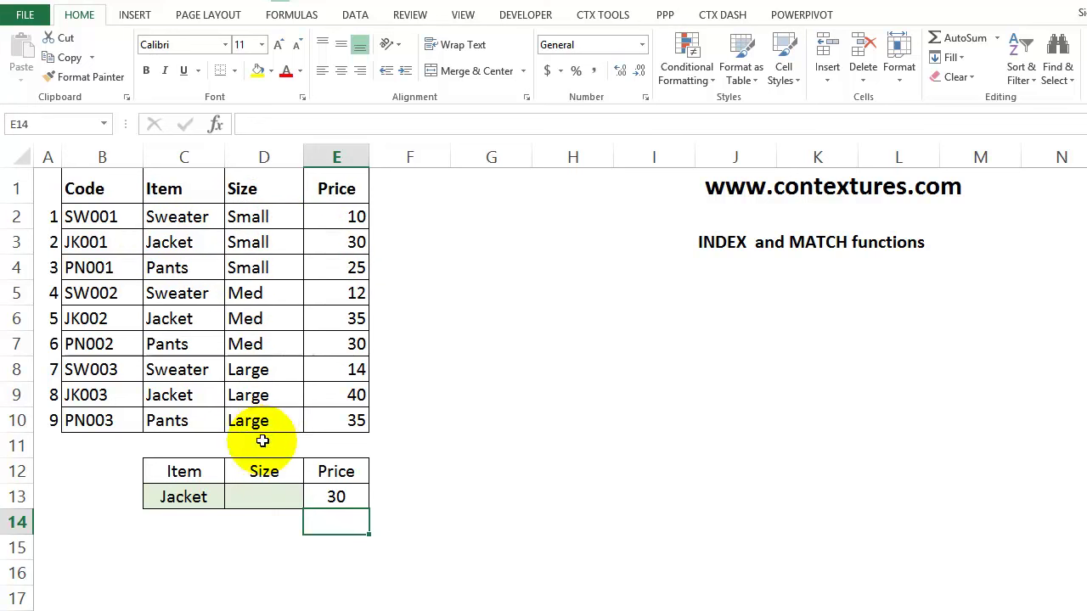
left_click(321, 493)
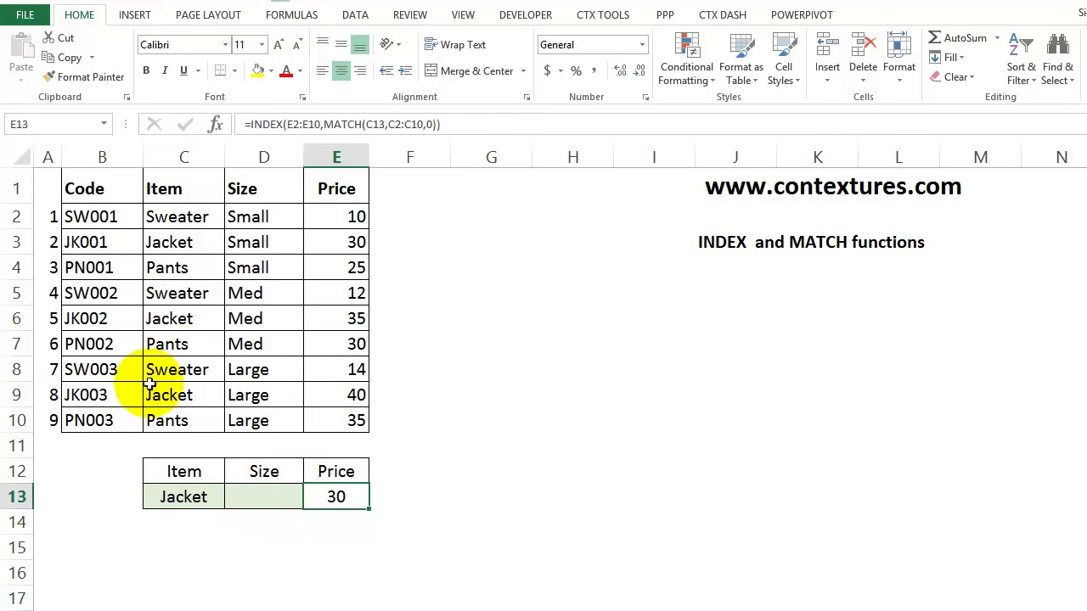
Enter Large as the lookup Size in D13; E13 still shows 30.
left_click(249, 497)
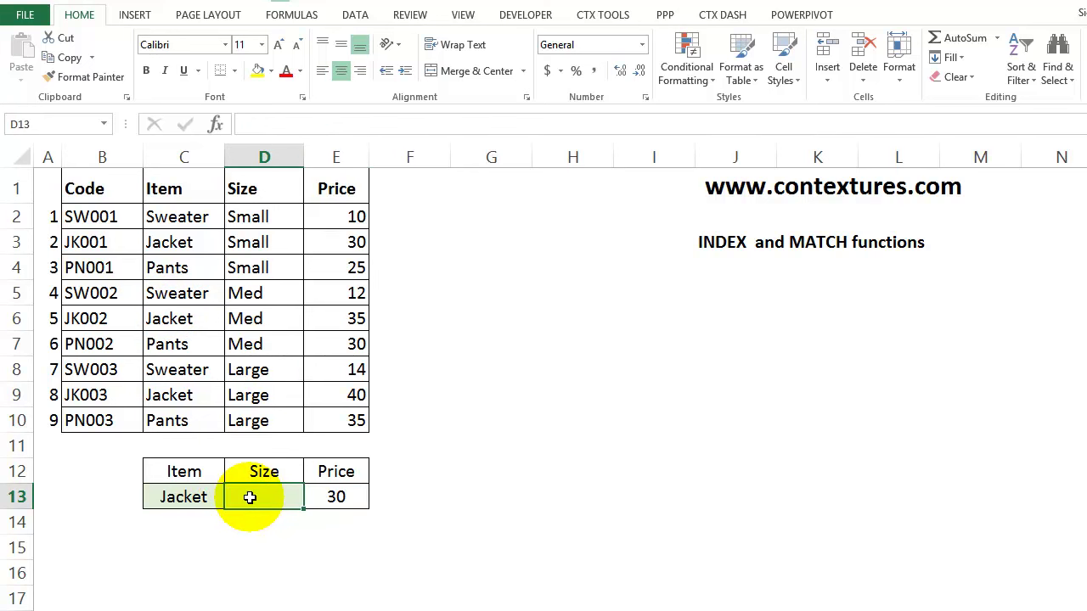
type("Large")
key("Return")
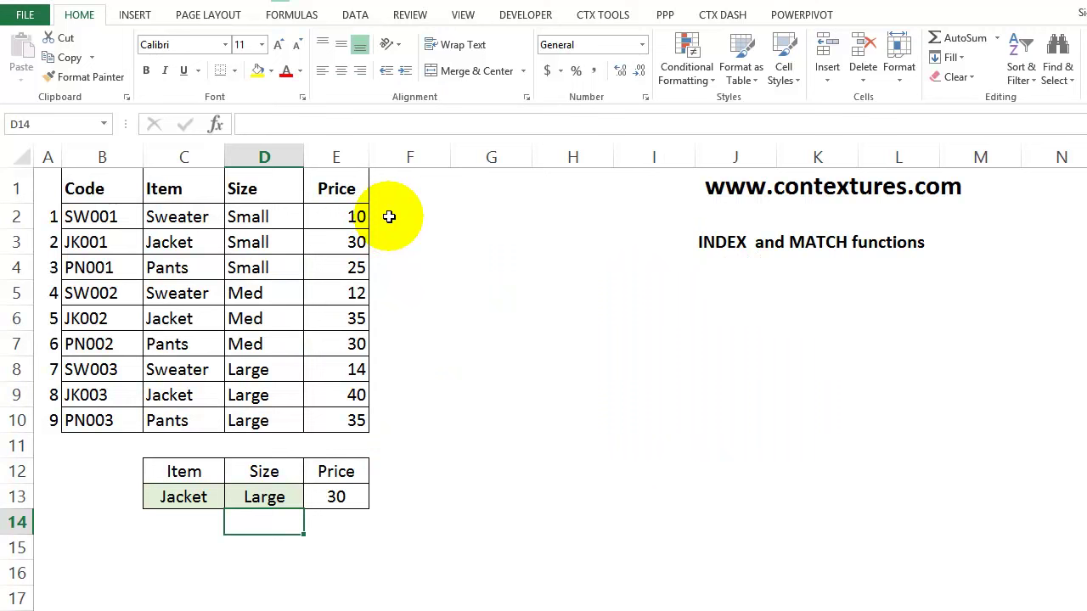
Enter =C2=$C$13 in F2 and fill it down to F10, flagging Jacket rows TRUE.
left_click(392, 215)
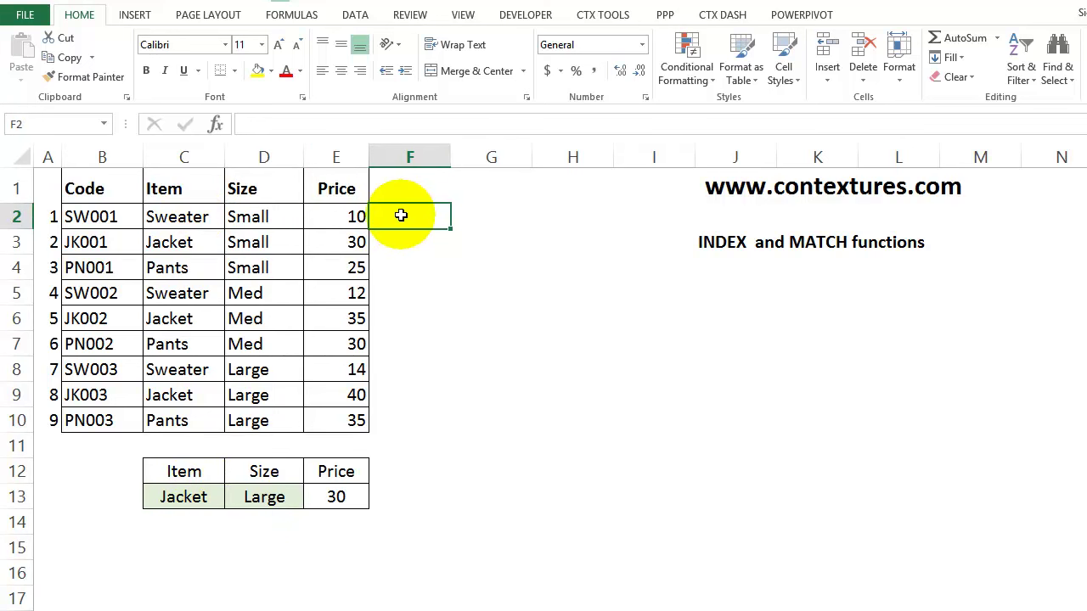
type("=")
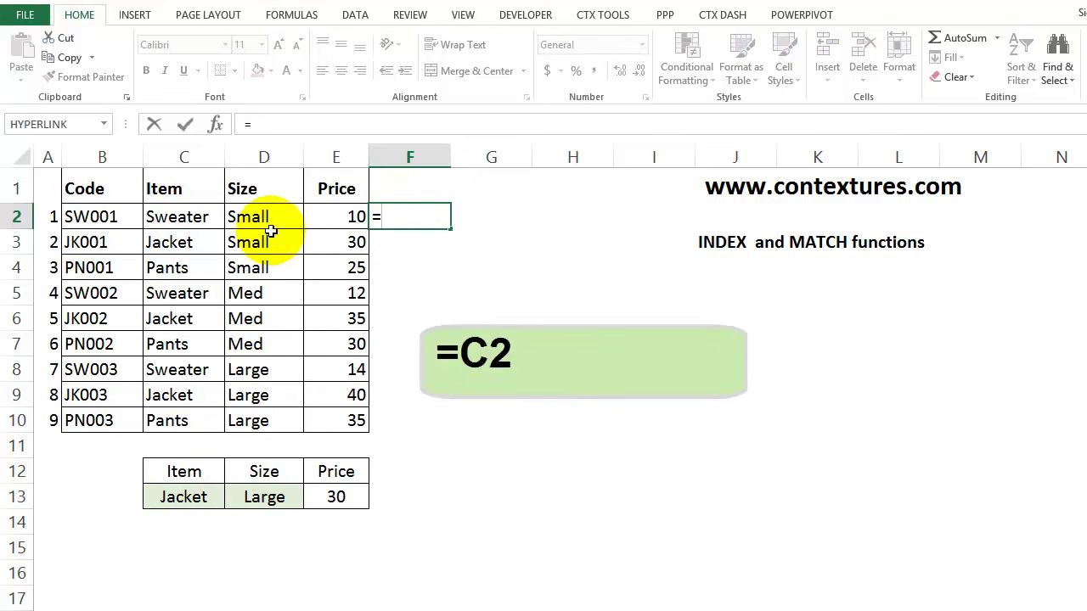
left_click(161, 216)
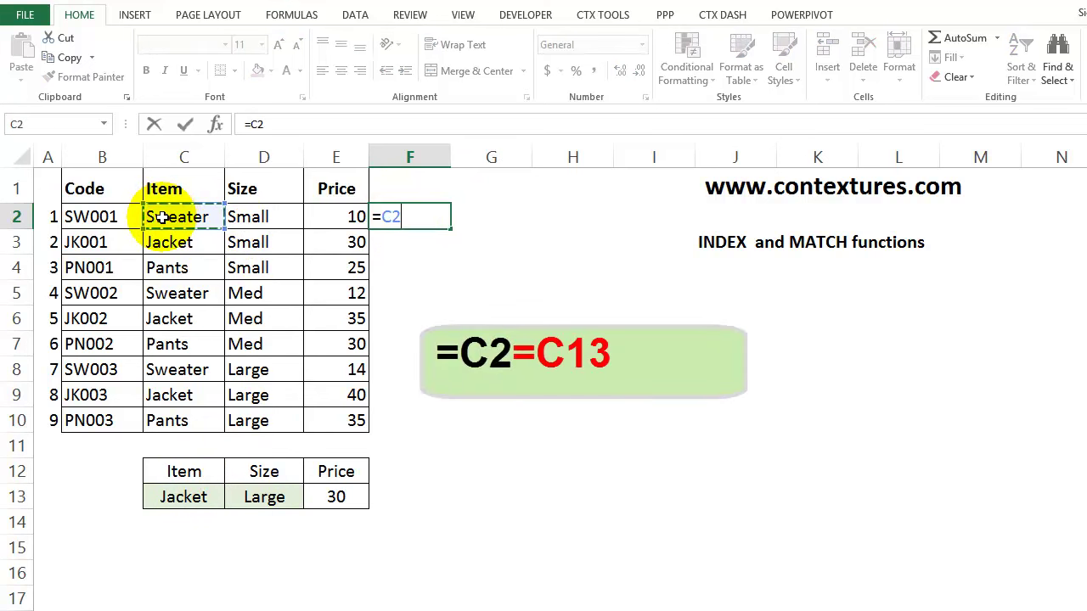
type("=")
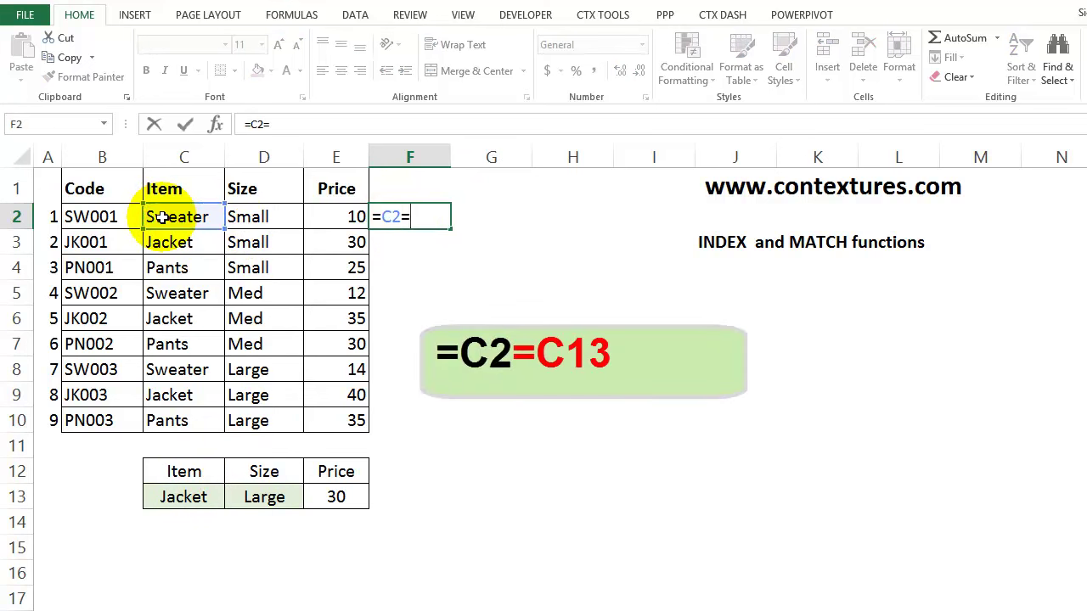
left_click(190, 496)
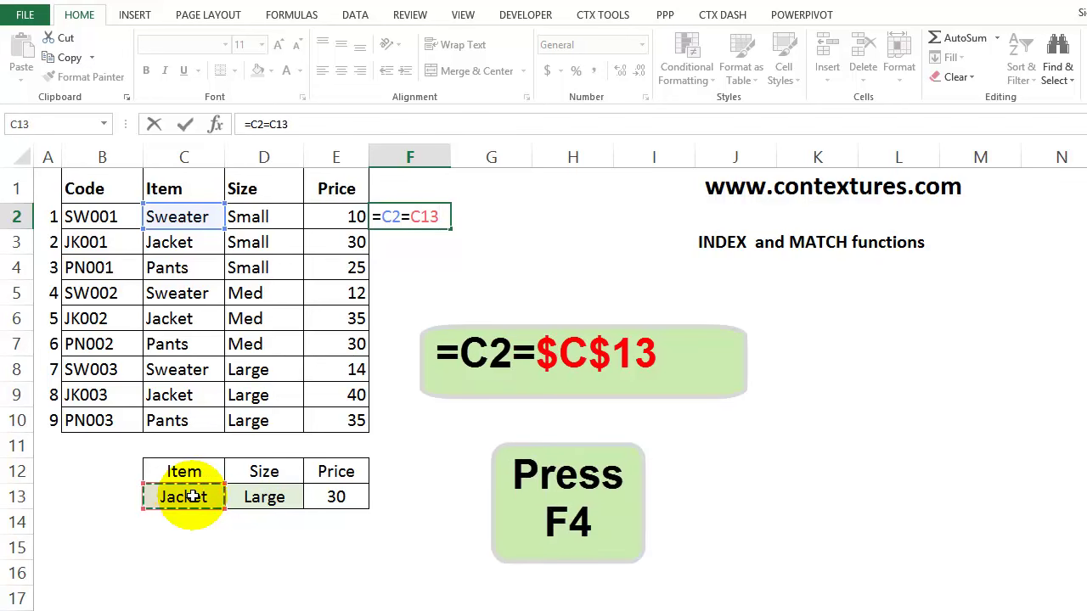
key("F4")
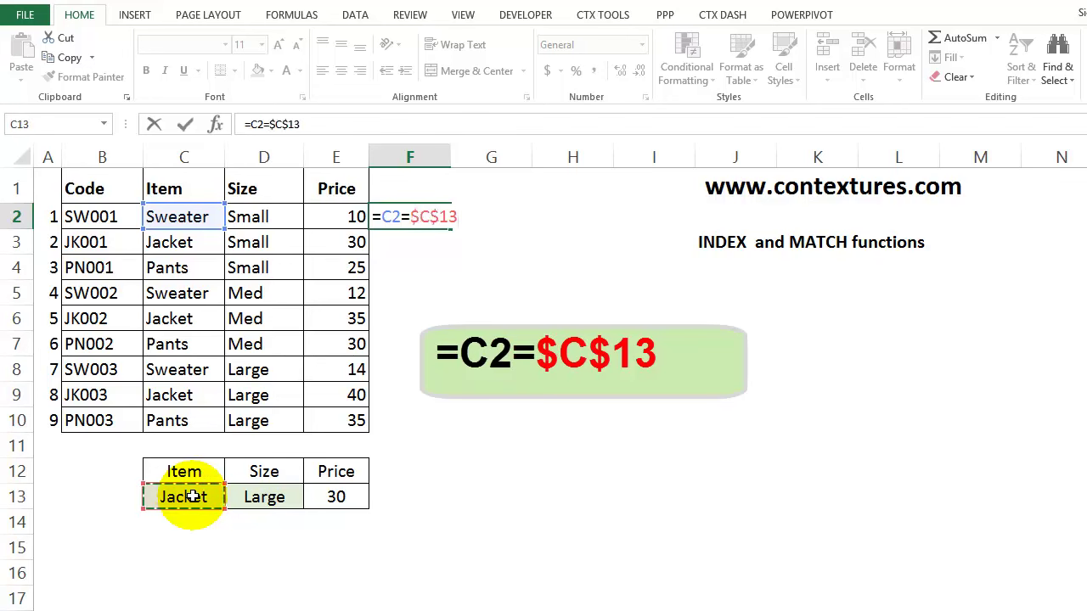
key("Return")
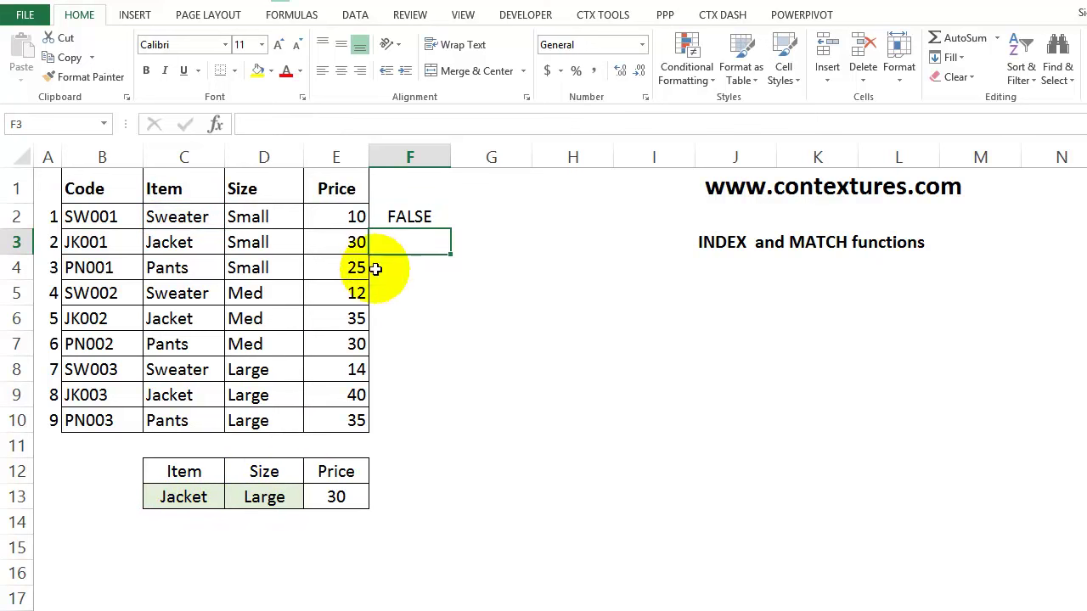
left_click(412, 216)
double_click(450, 228)
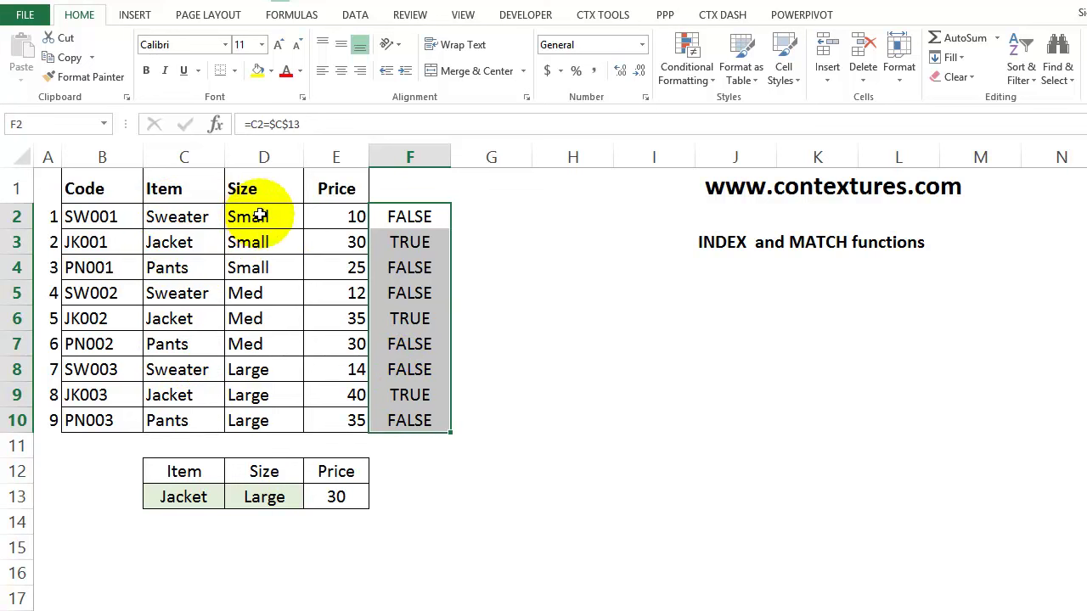
left_click(473, 212)
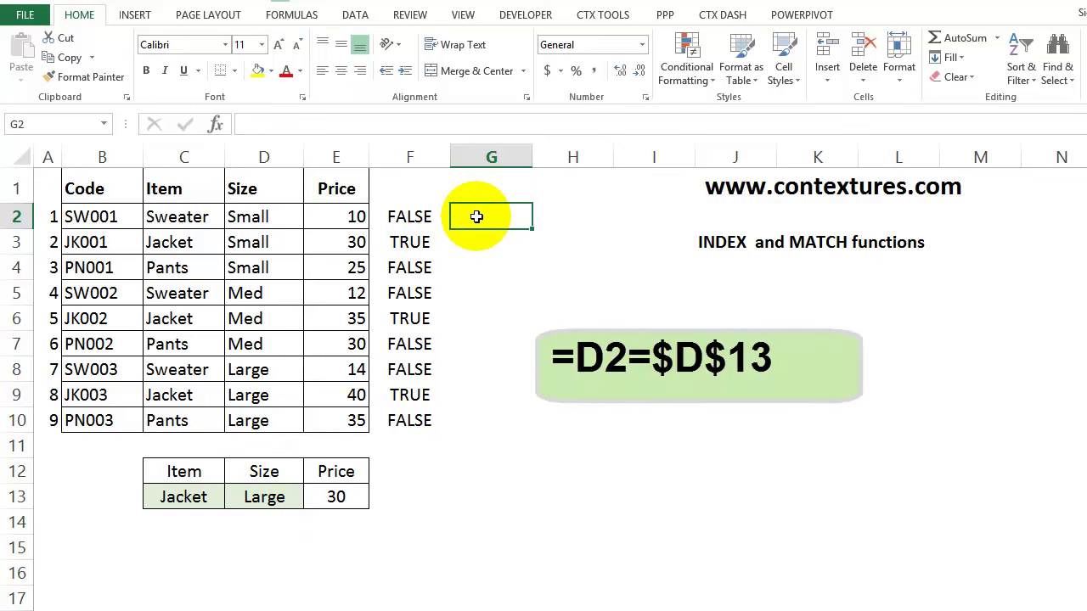
Enter =D2=$D$13 in G2 and fill it down to G10, flagging Large rows TRUE.
type("=d2")
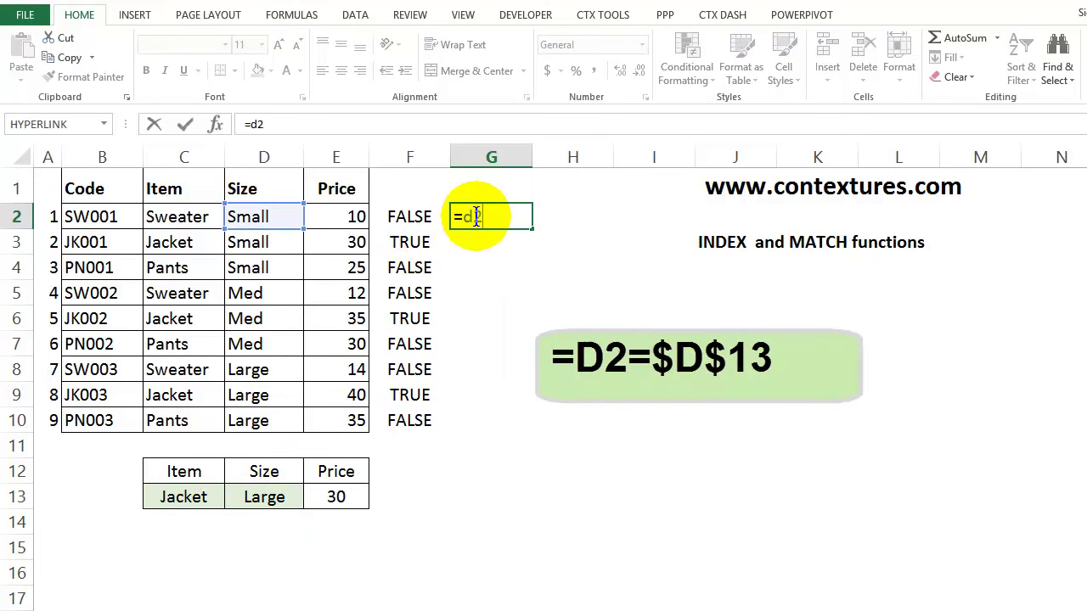
type("=")
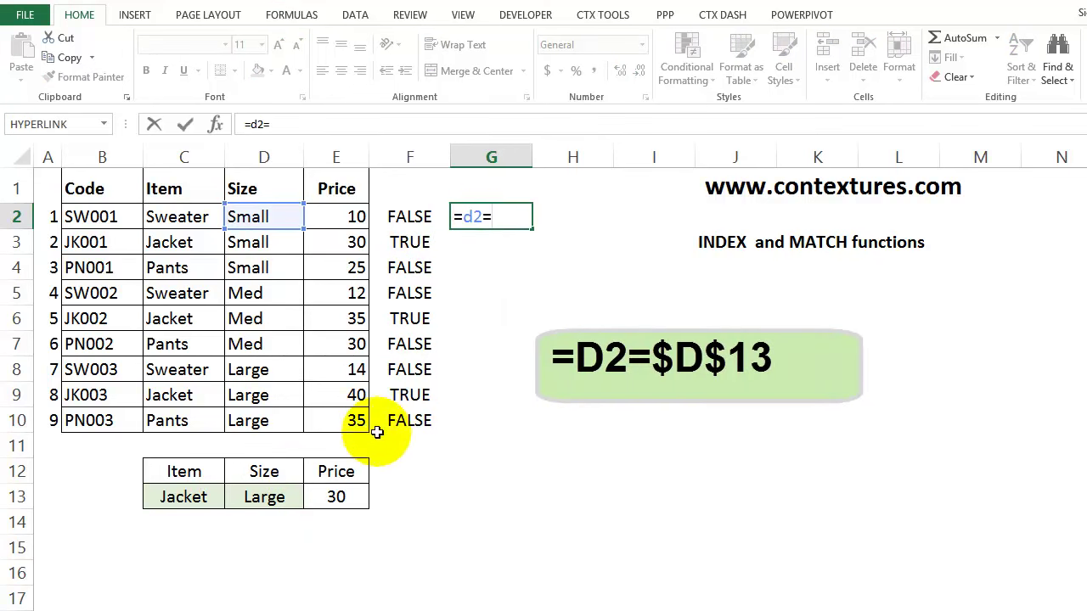
left_click(280, 497)
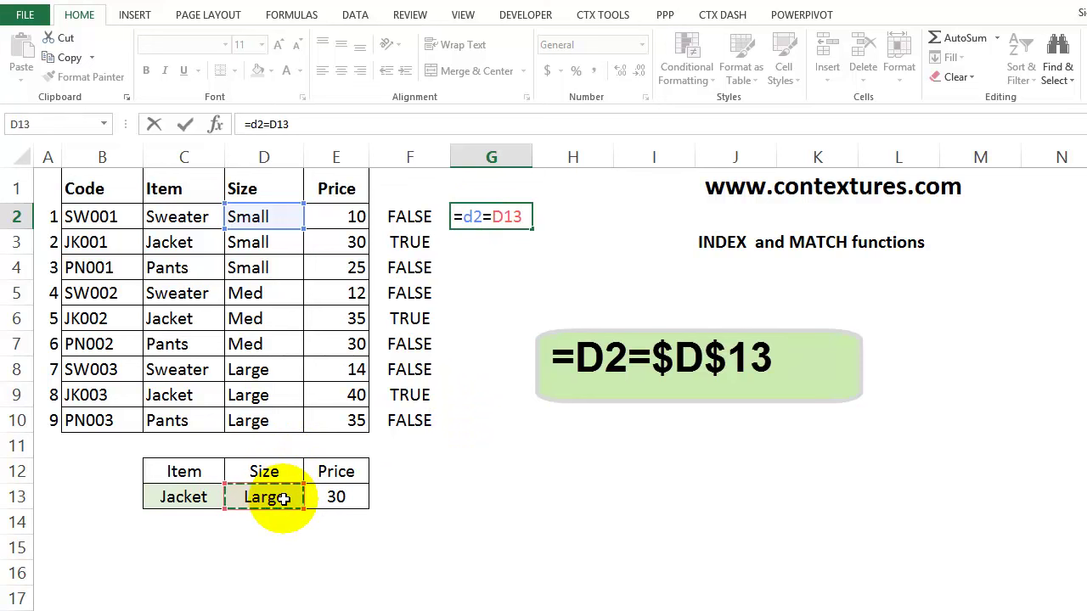
key("F4")
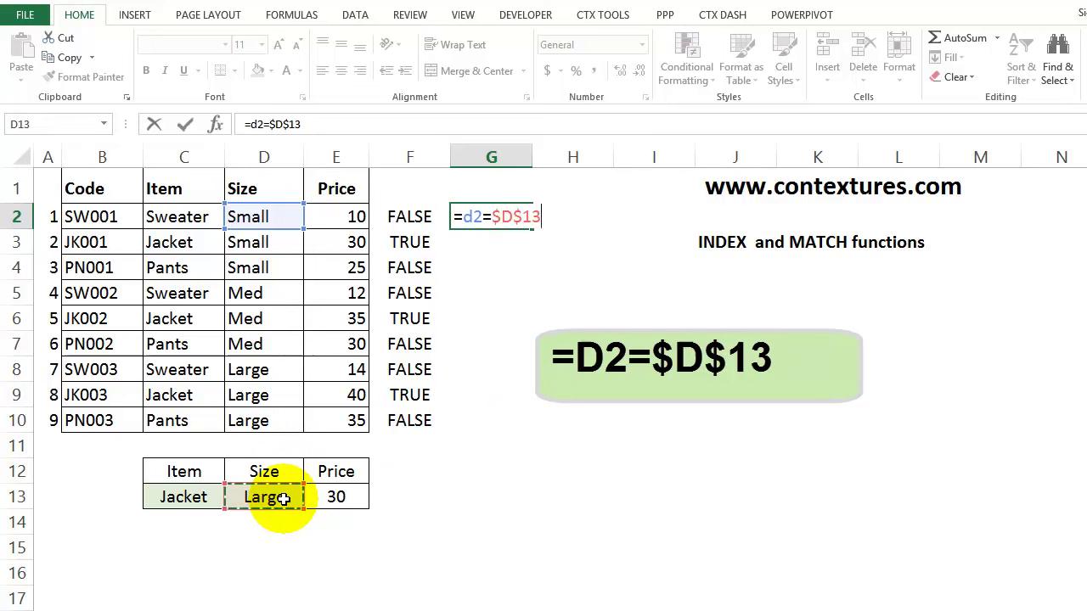
key("Return")
left_click(496, 213)
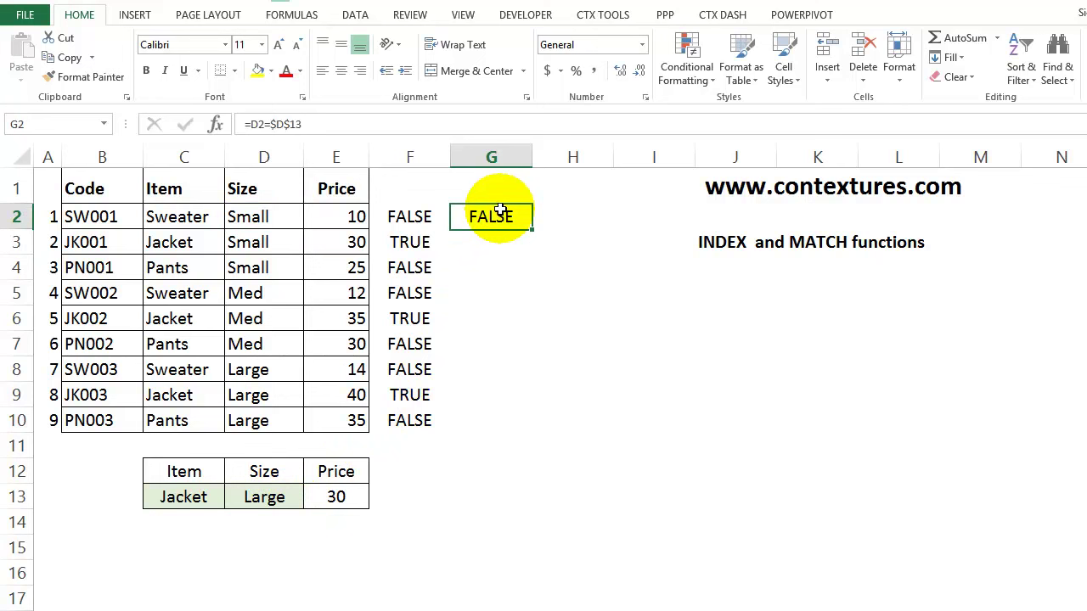
double_click(532, 229)
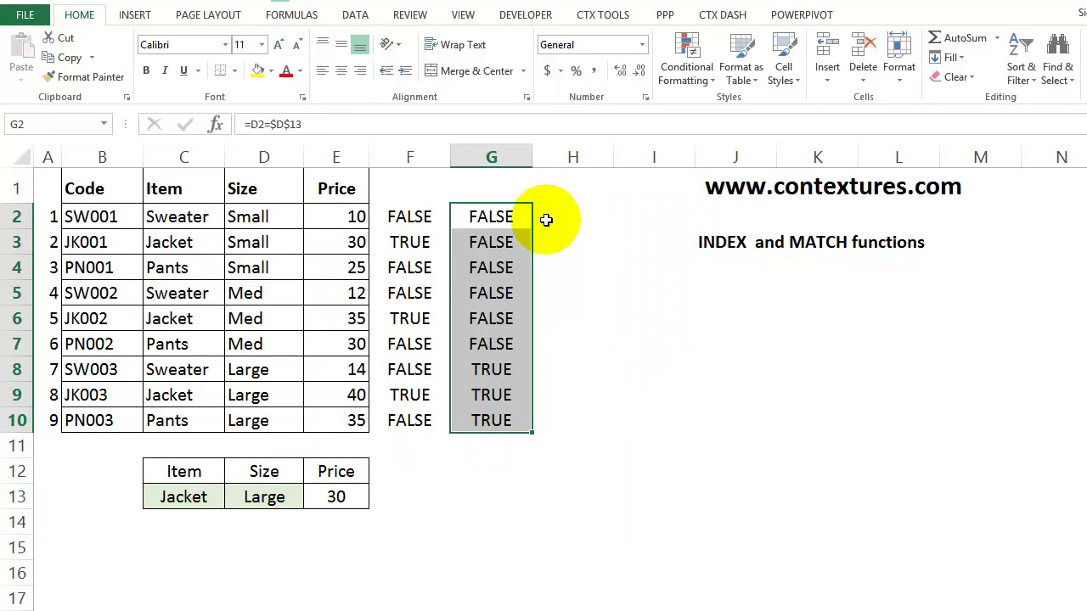
left_click(546, 219)
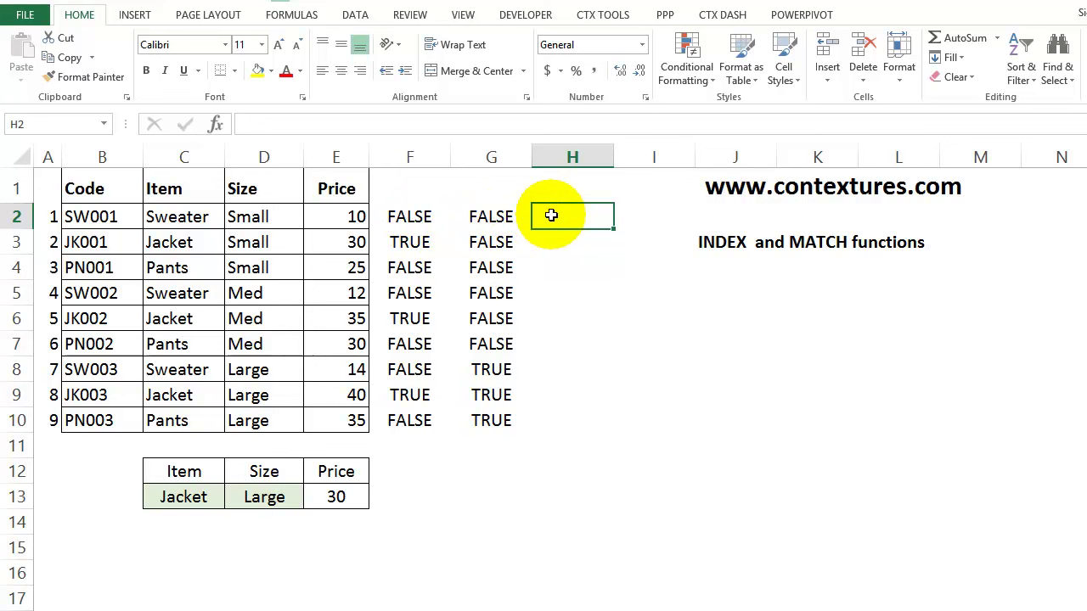
Enter =F2*G2 in H2 and fill to H10, leaving 1 only in row 9 (Jacket Large).
type("=")
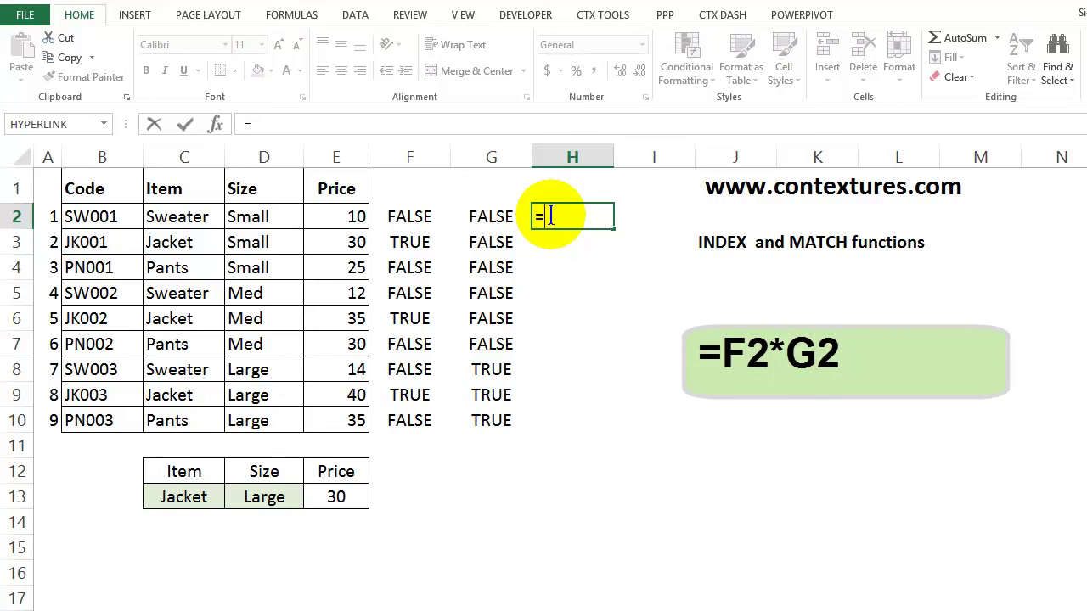
type("f2*g2")
key("Return")
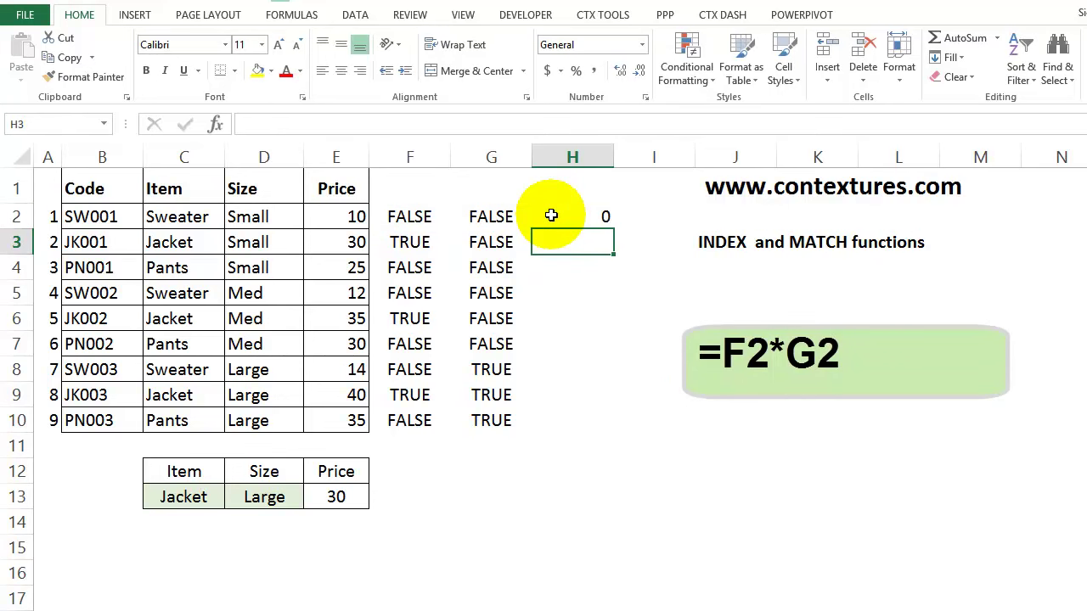
left_click(550, 214)
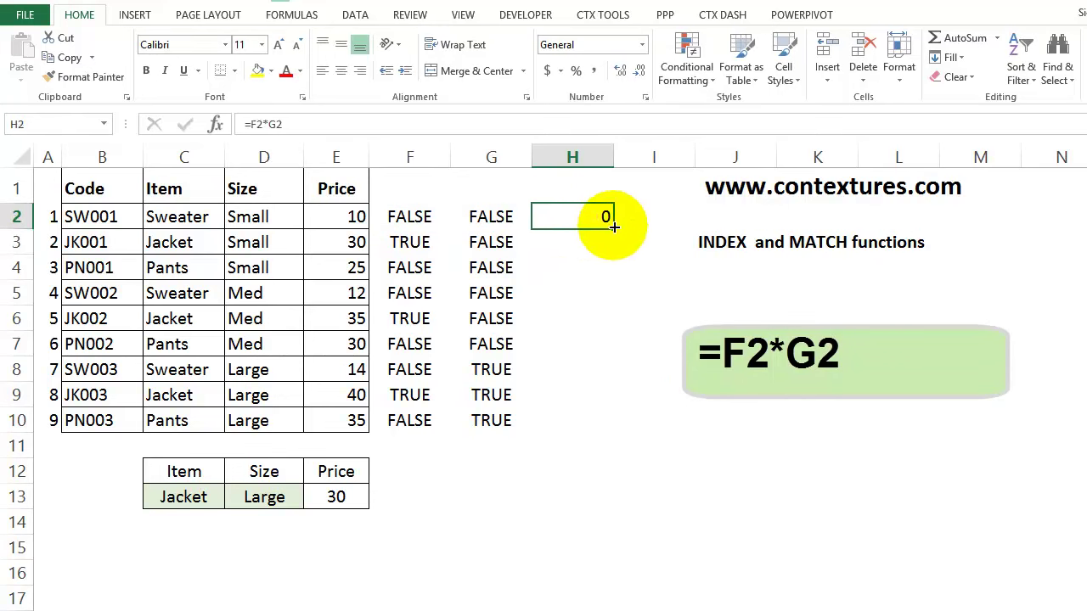
double_click(613, 227)
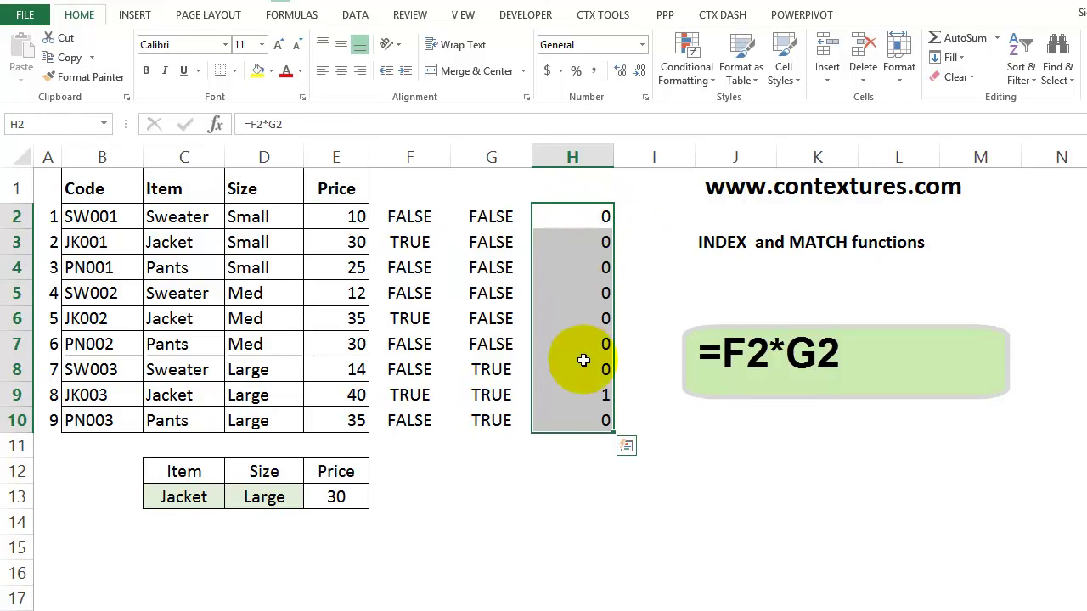
left_click(594, 393)
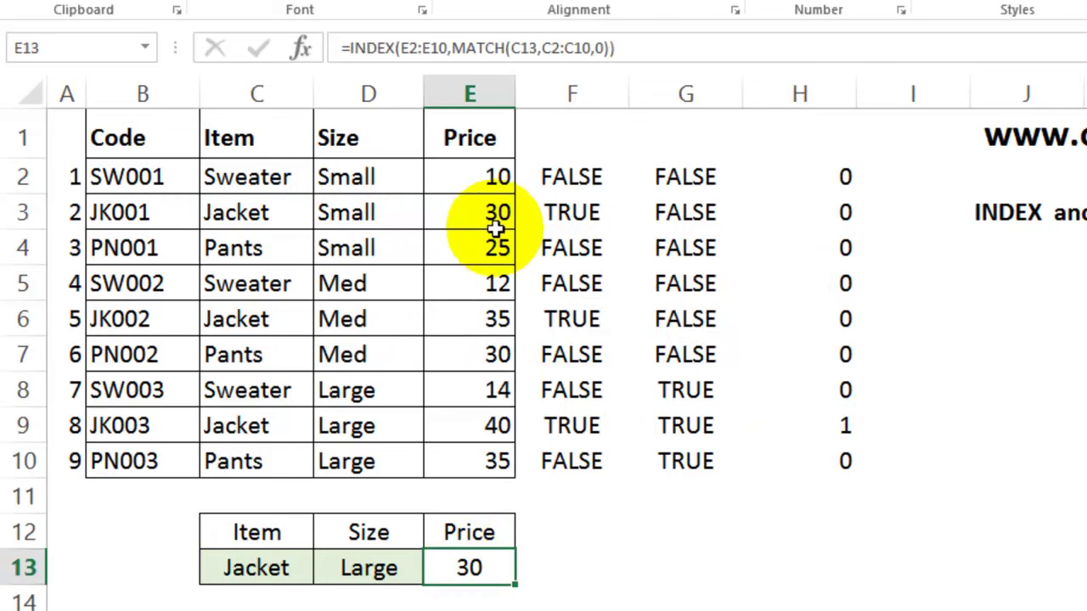
Replace E13's old MATCH arguments with 1,(c13= so it reads =INDEX(E2:E10,MATCH(1,(.
left_click(520, 48)
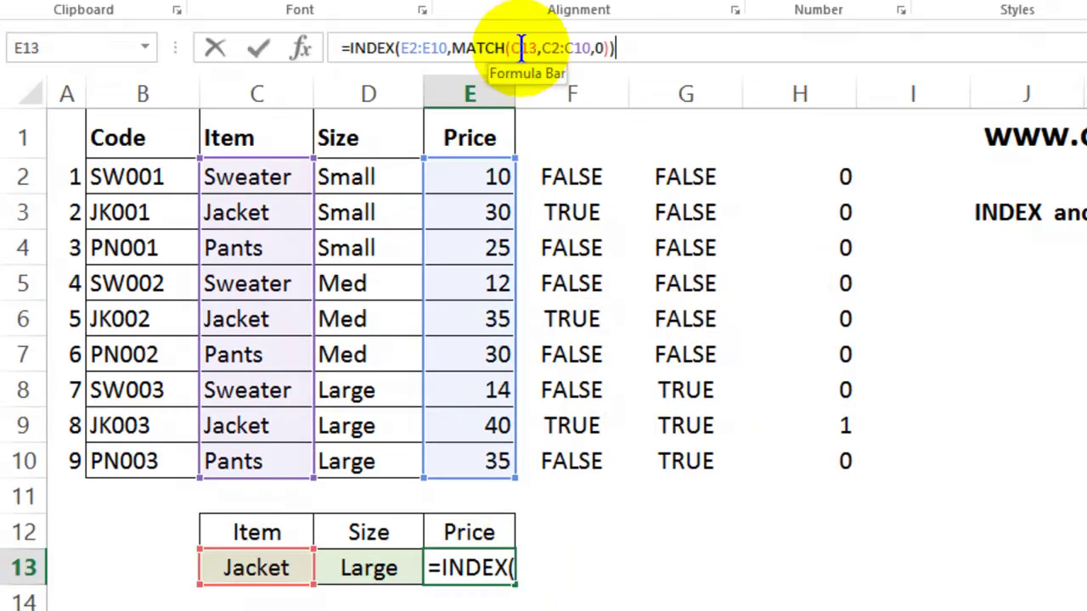
left_click_drag(509, 48, 665, 53)
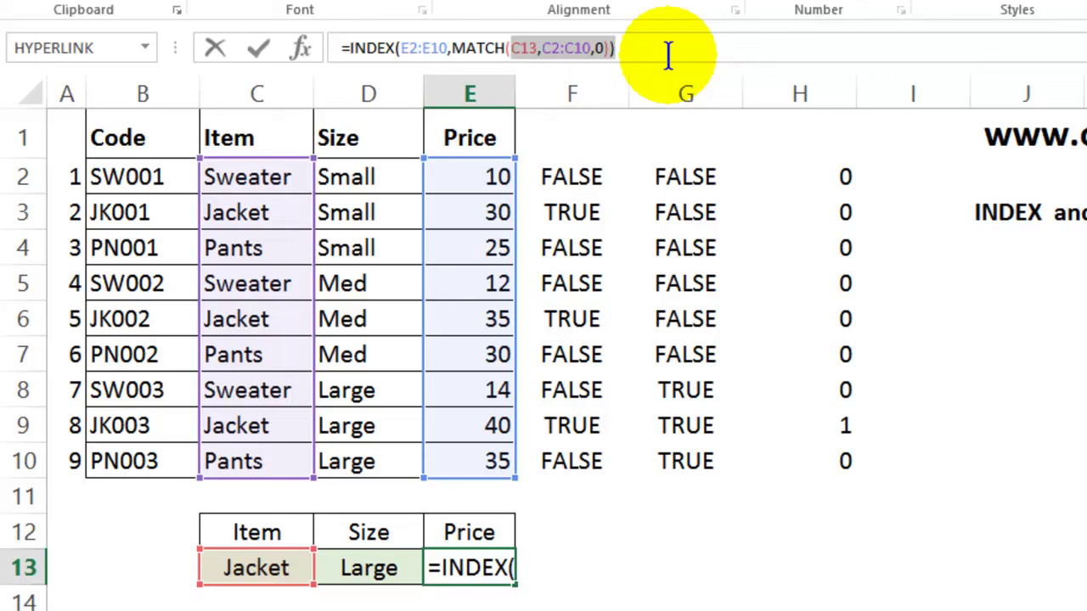
key("Delete")
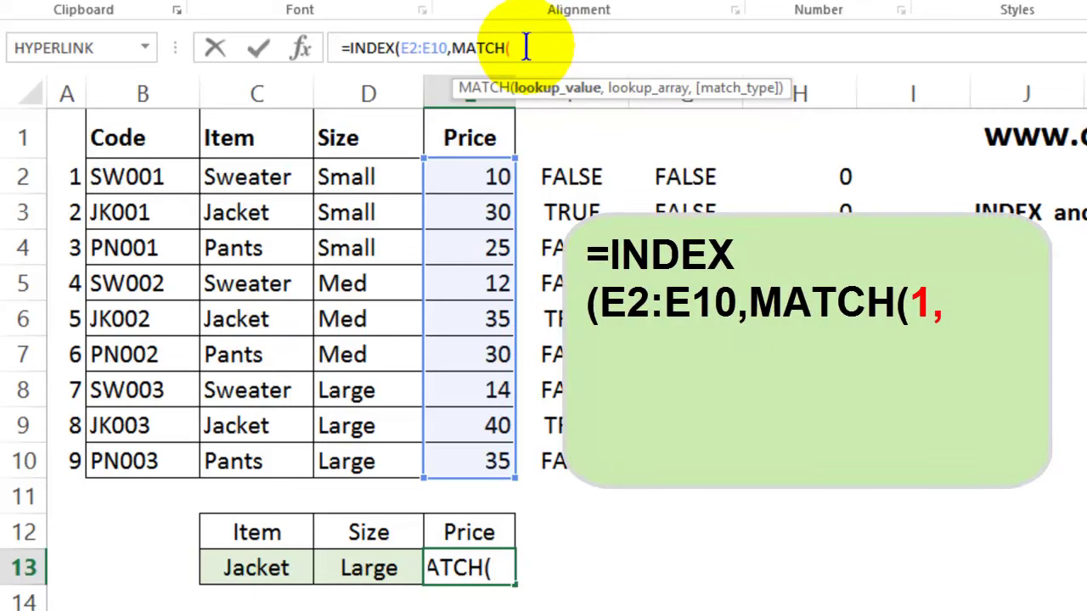
type("1,")
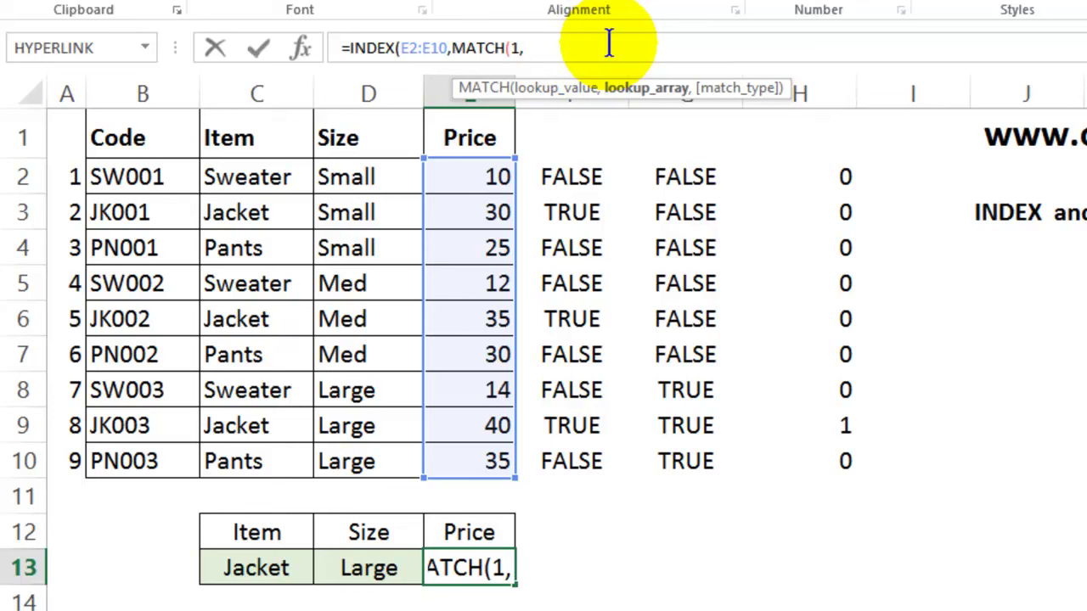
type("(")
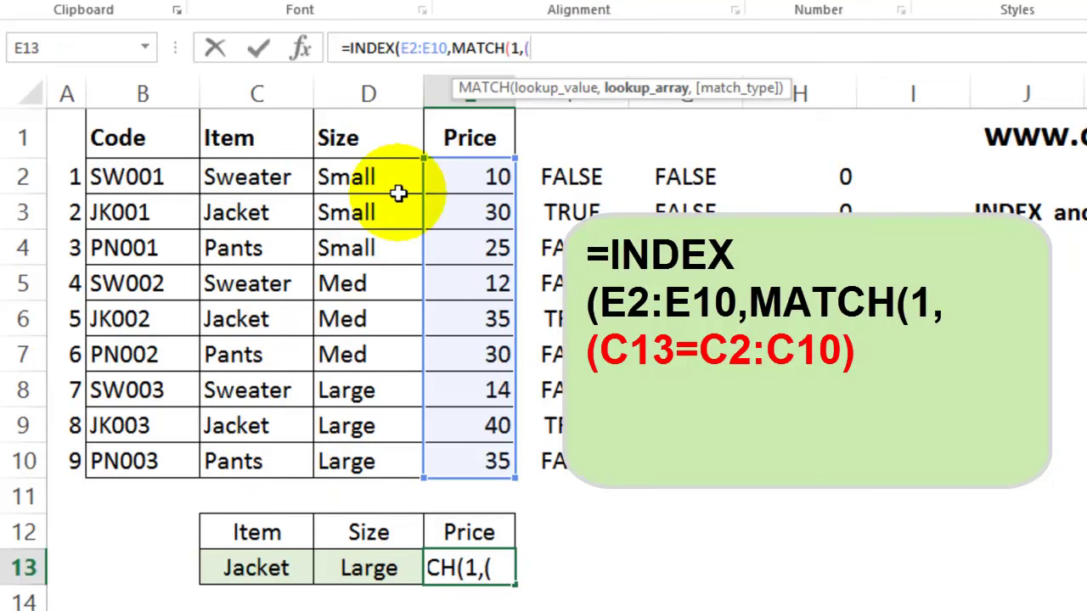
type("c13=")
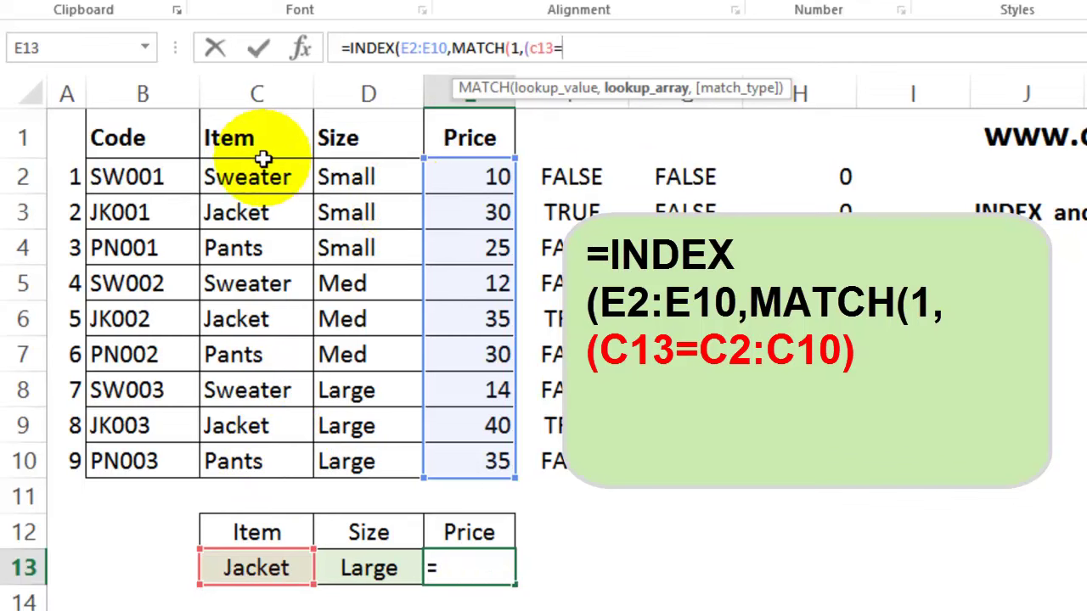
Complete MATCH with (c13=C2:C10)*(d13=D2:D10), exact match 0, and both closing parentheses.
left_click_drag(250, 176, 259, 459)
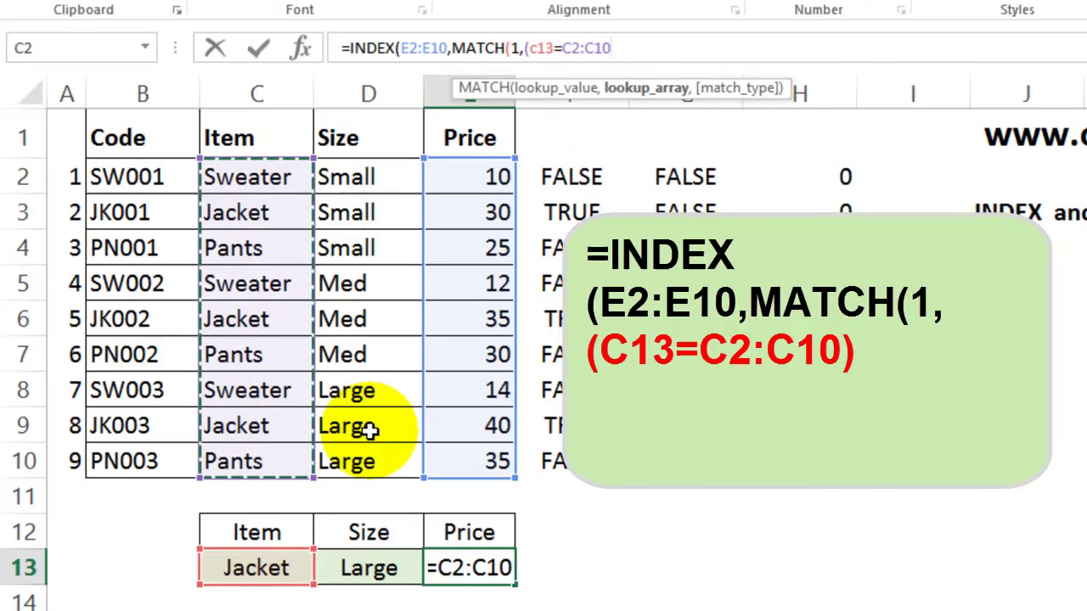
type(")")
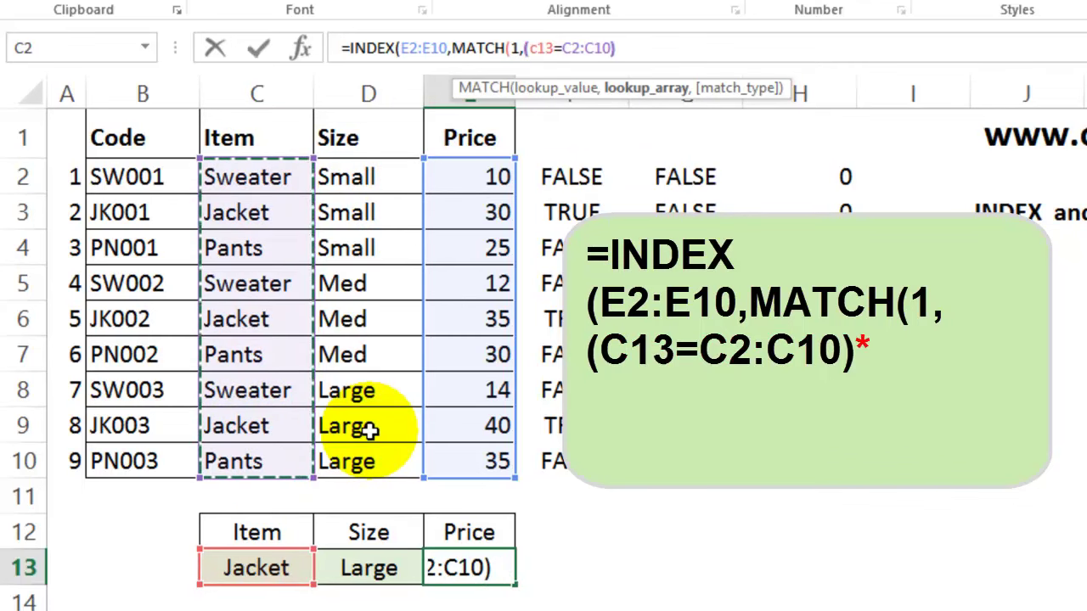
type("*")
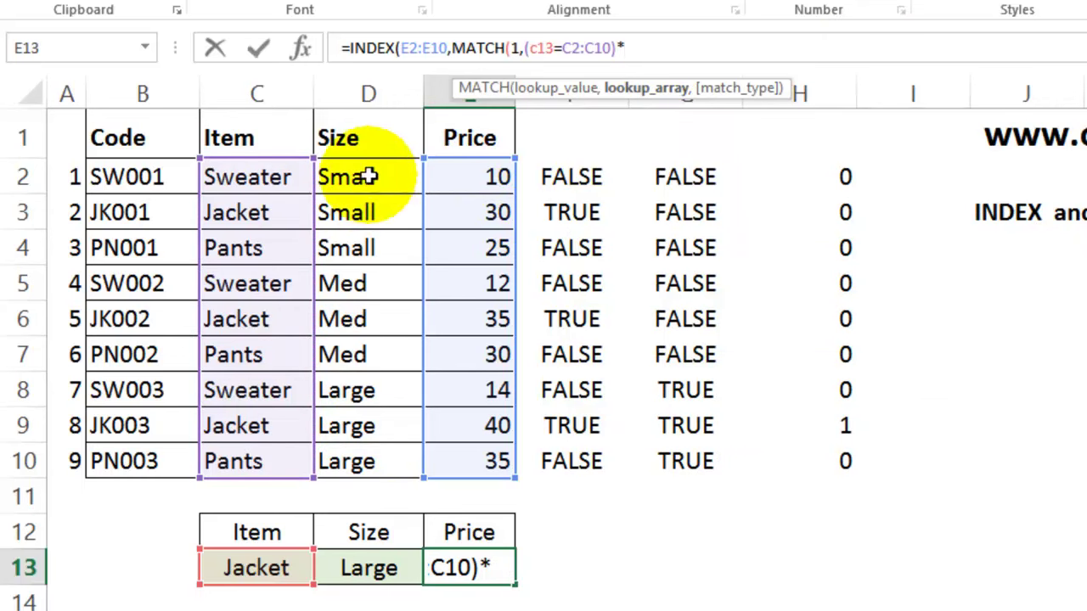
left_click(644, 46)
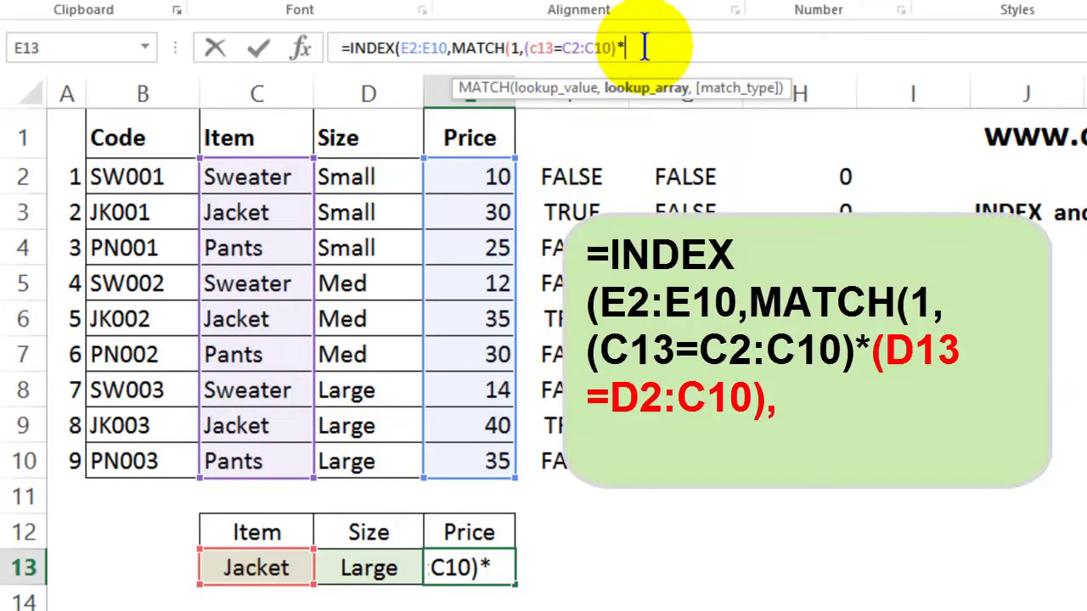
type("(d13=")
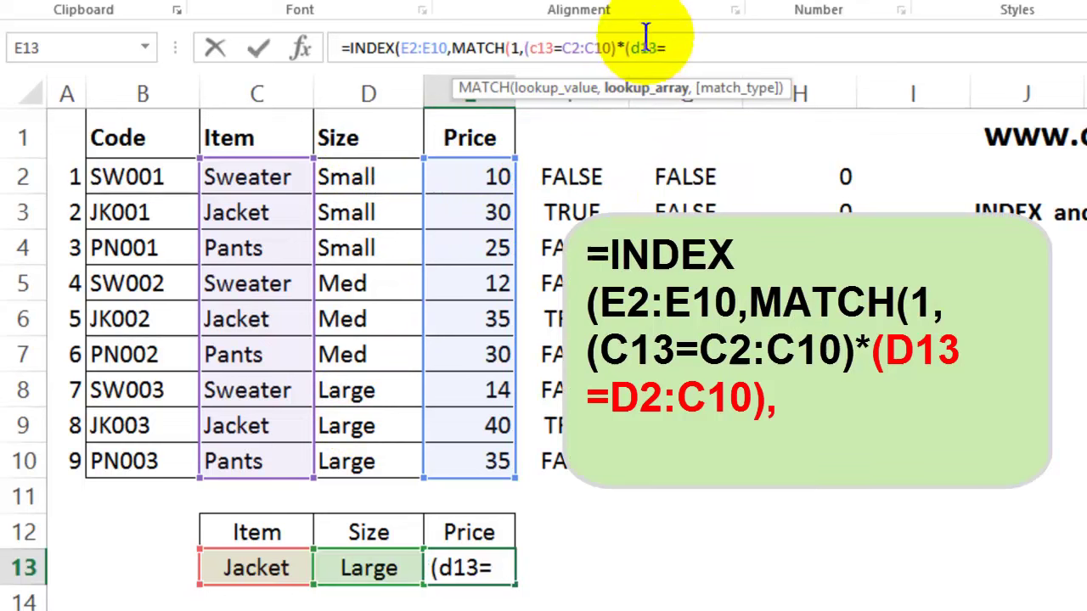
left_click_drag(351, 180, 363, 463)
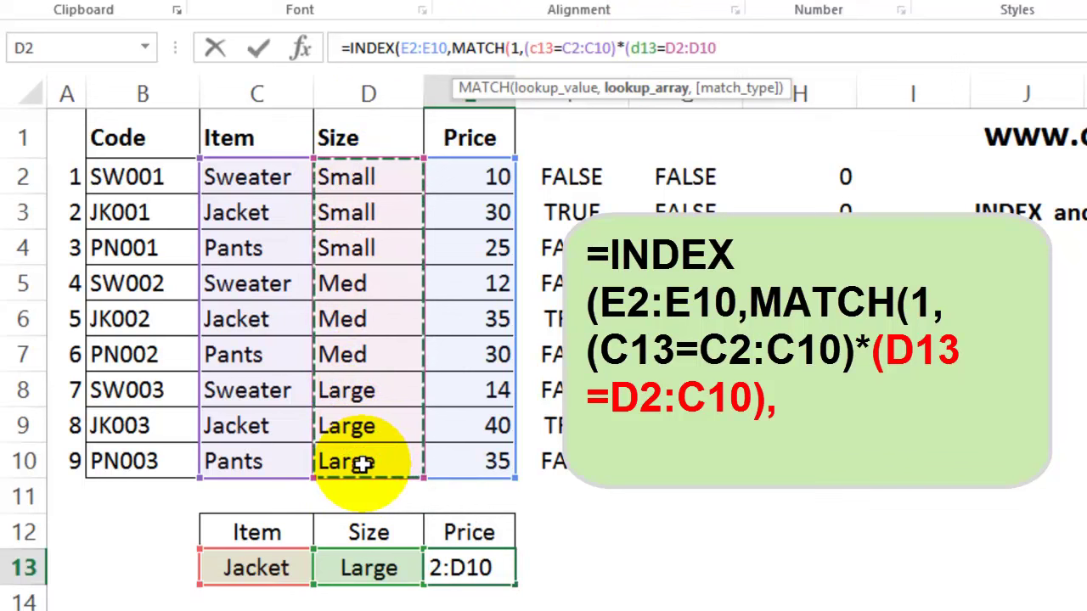
type(")")
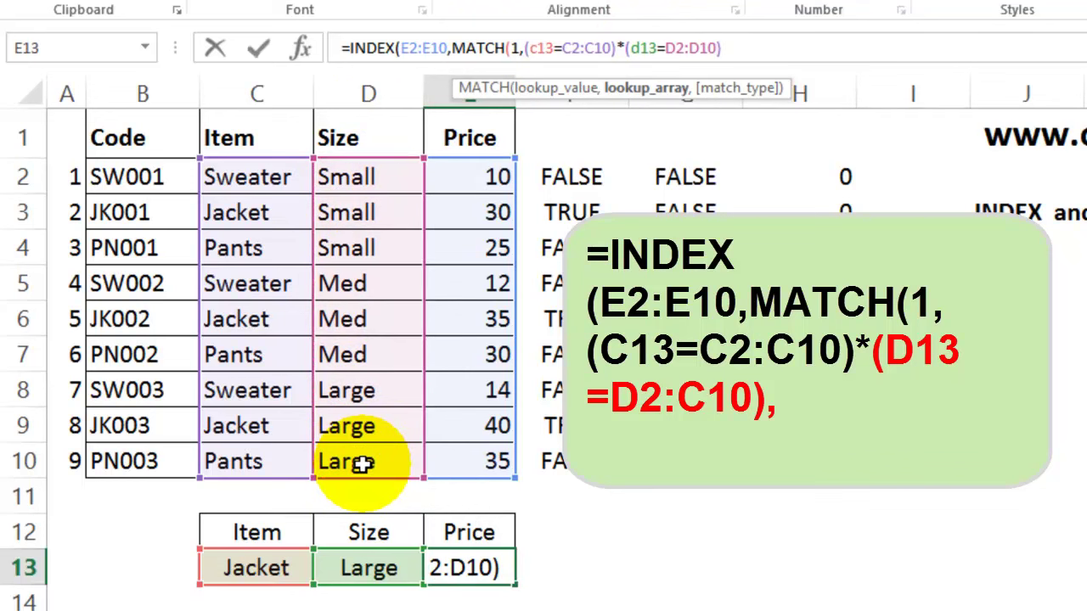
type(",")
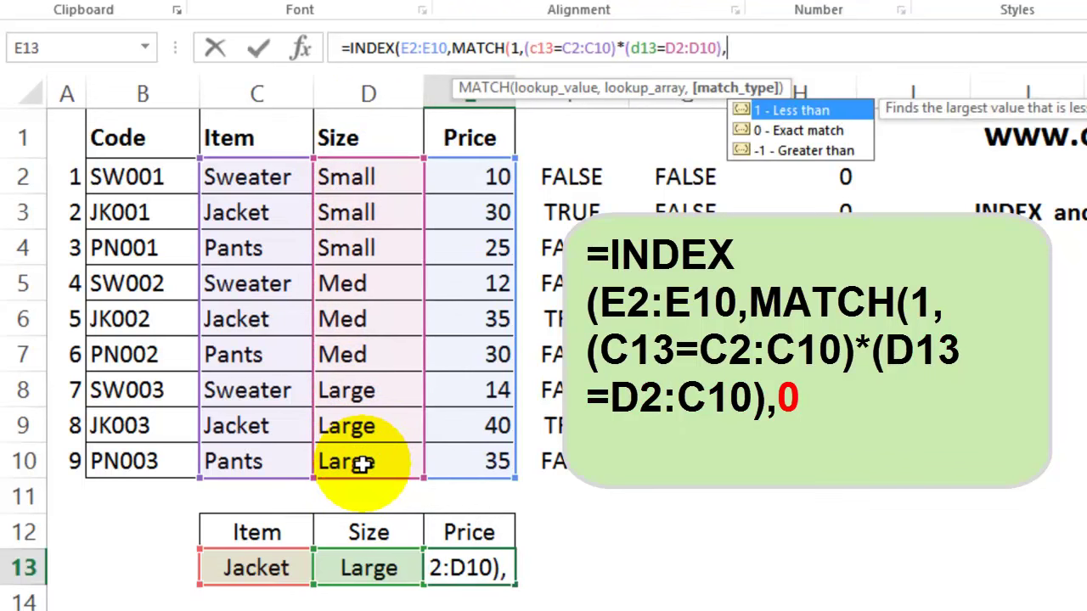
double_click(774, 131)
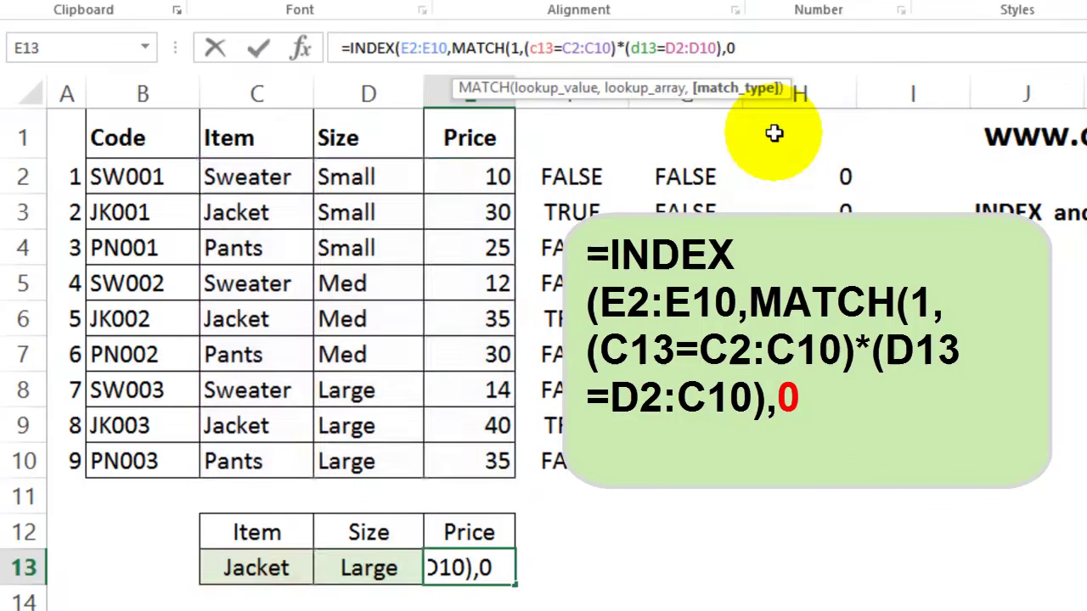
type("))")
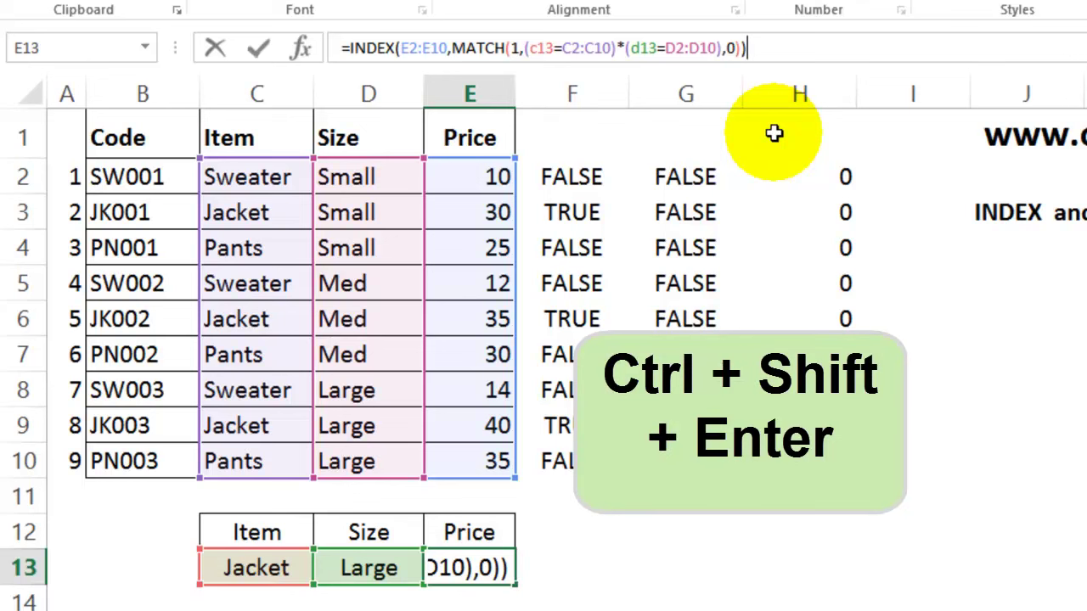
Commit E13 with Ctrl+Shift+Enter as an array formula returning 40, then select the multiplied conditions.
key("ctrl+shift+Return")
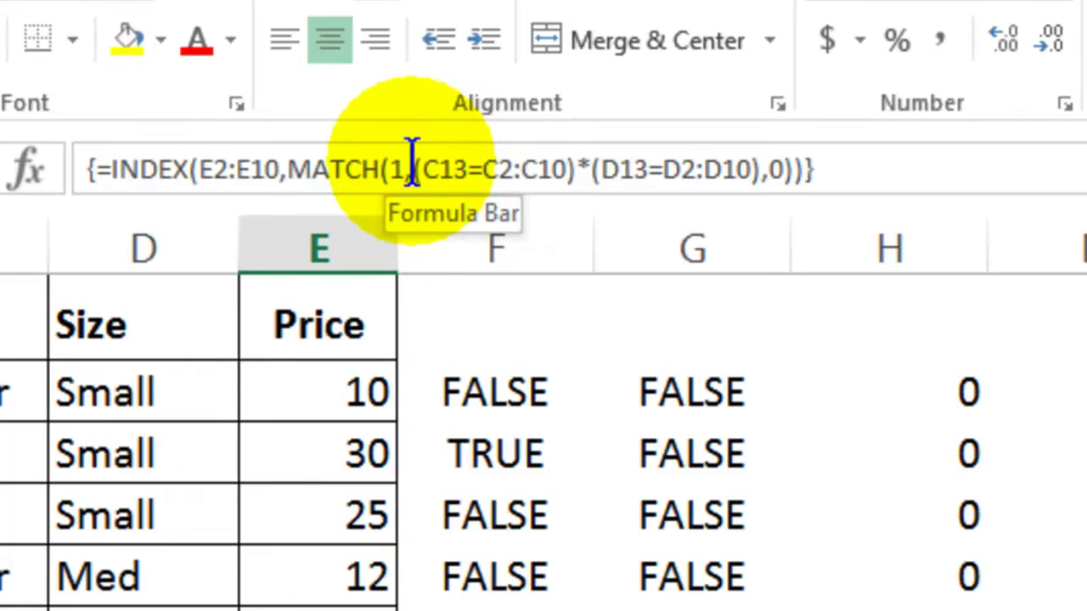
left_click_drag(412, 162, 763, 162)
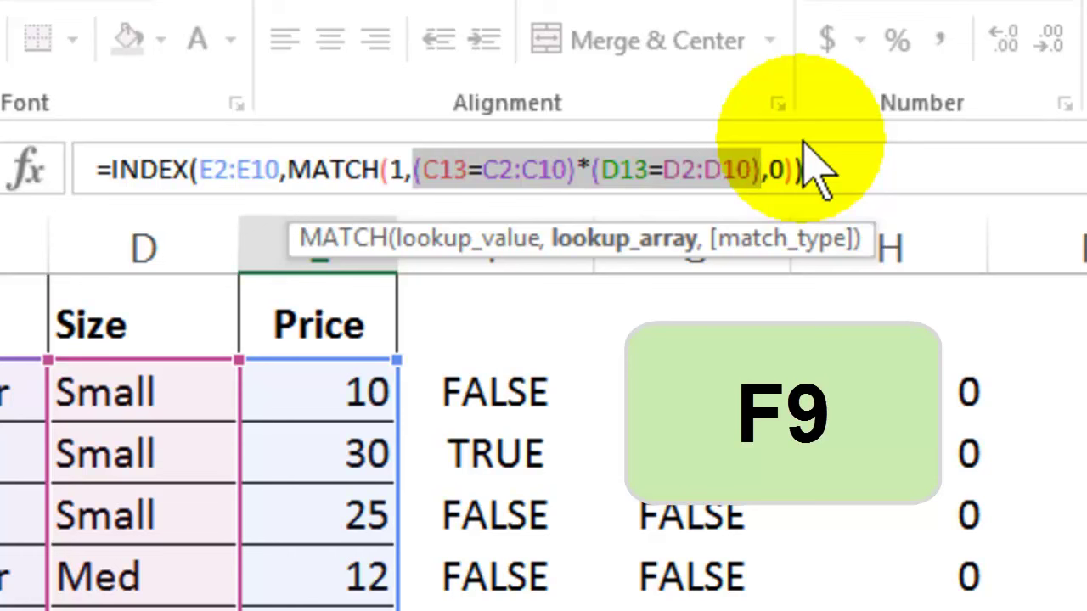
Evaluate the selected conditions with F9 to {0;0;0;0;0;0;0;1;0}, then cancel to keep the formula.
key("F9")
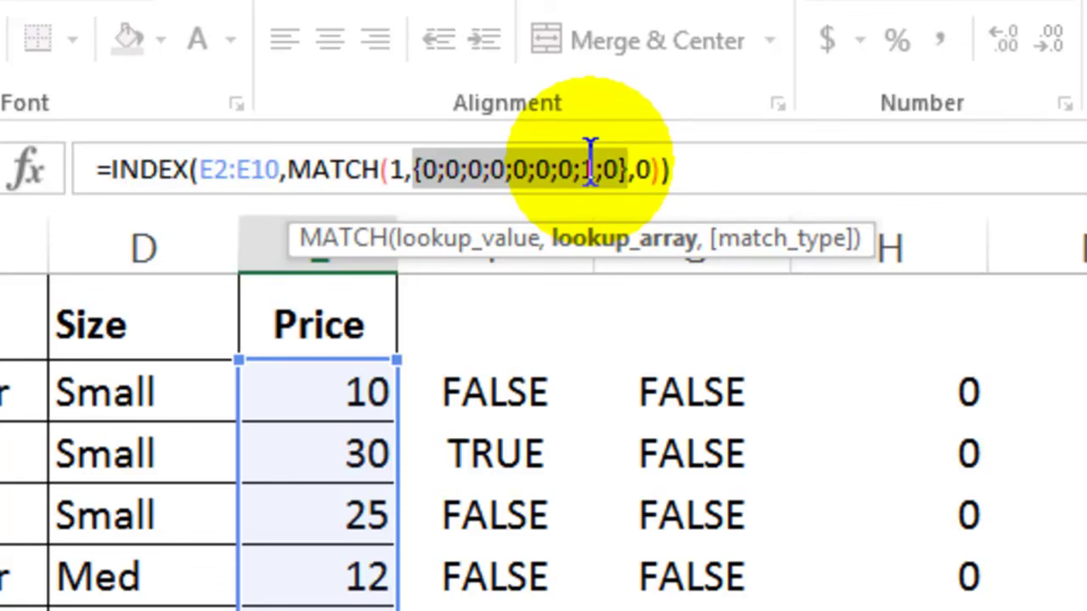
key("Escape")
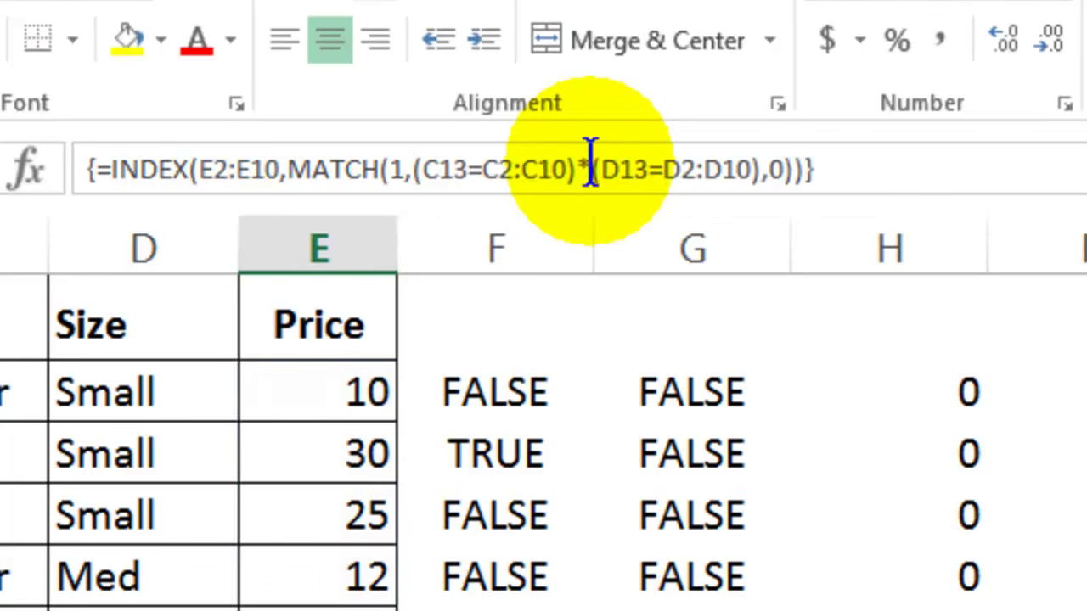